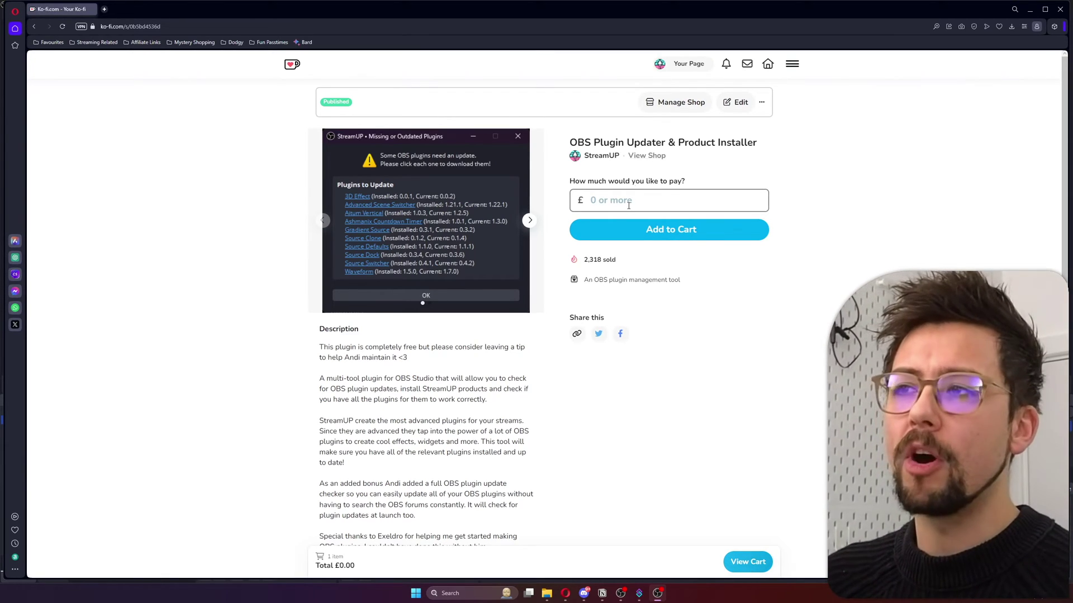
# Step: Set the Ko-fi pay amount to £5, add the plugin to the cart, and minimize the browser
pyautogui.click(617, 195)
pyautogui.write('0')
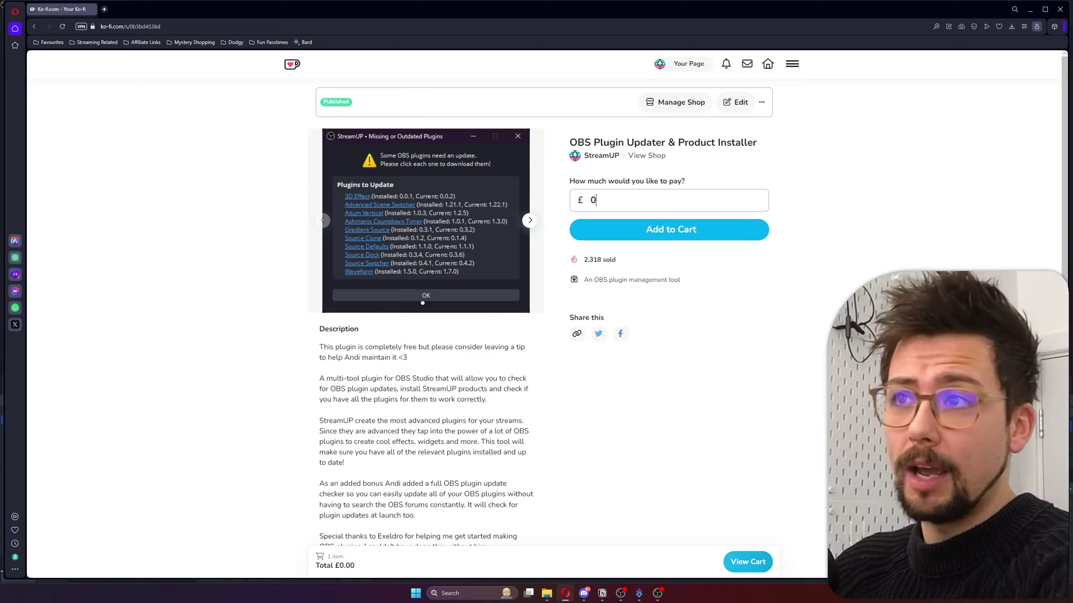
pyautogui.doubleClick(576, 199)
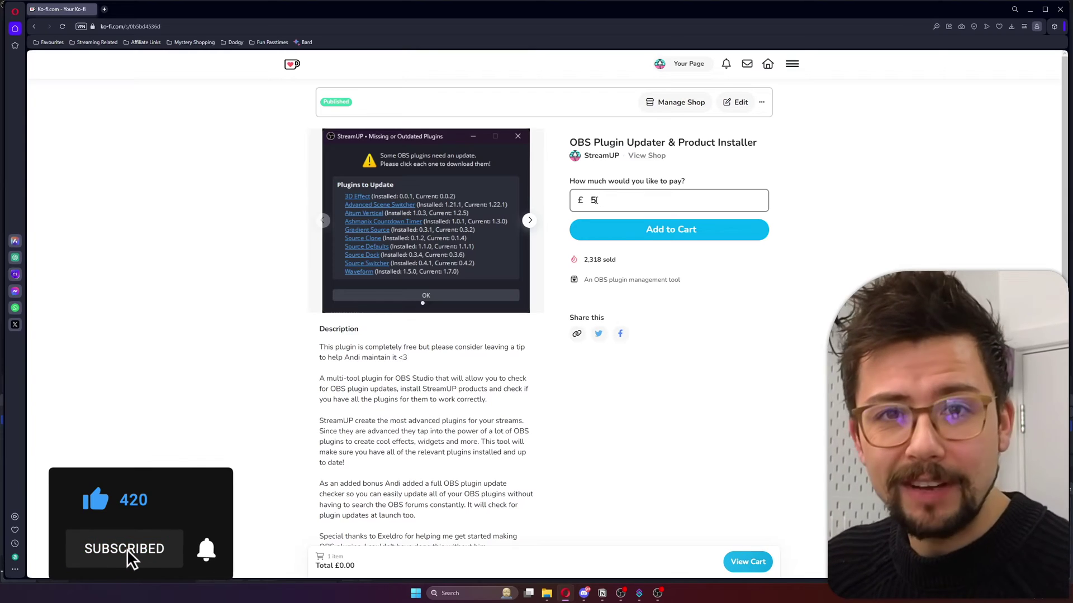
pyautogui.click(656, 229)
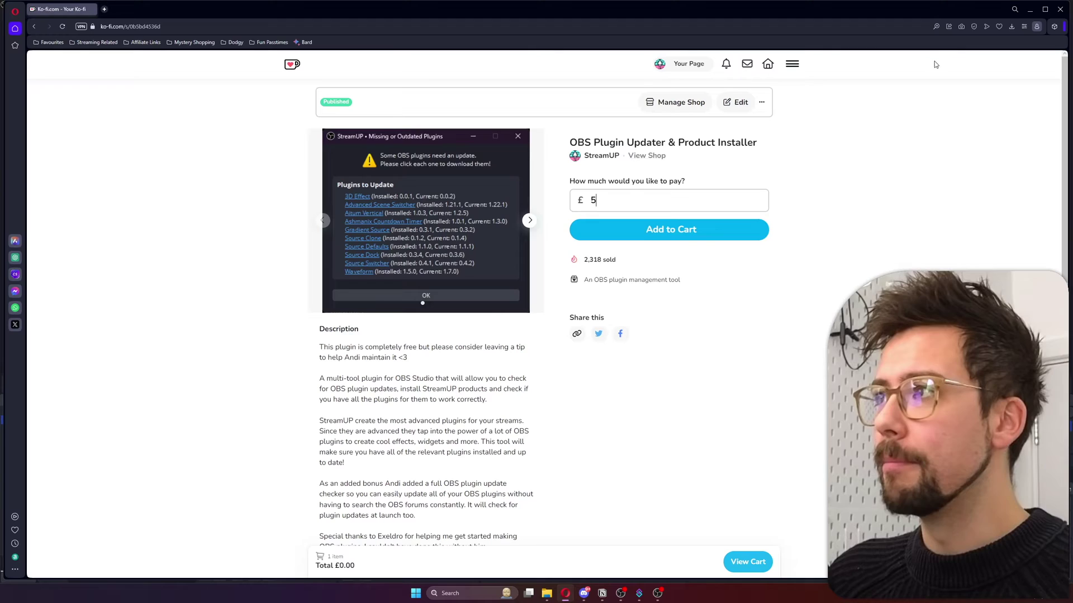
pyautogui.click(1027, 10)
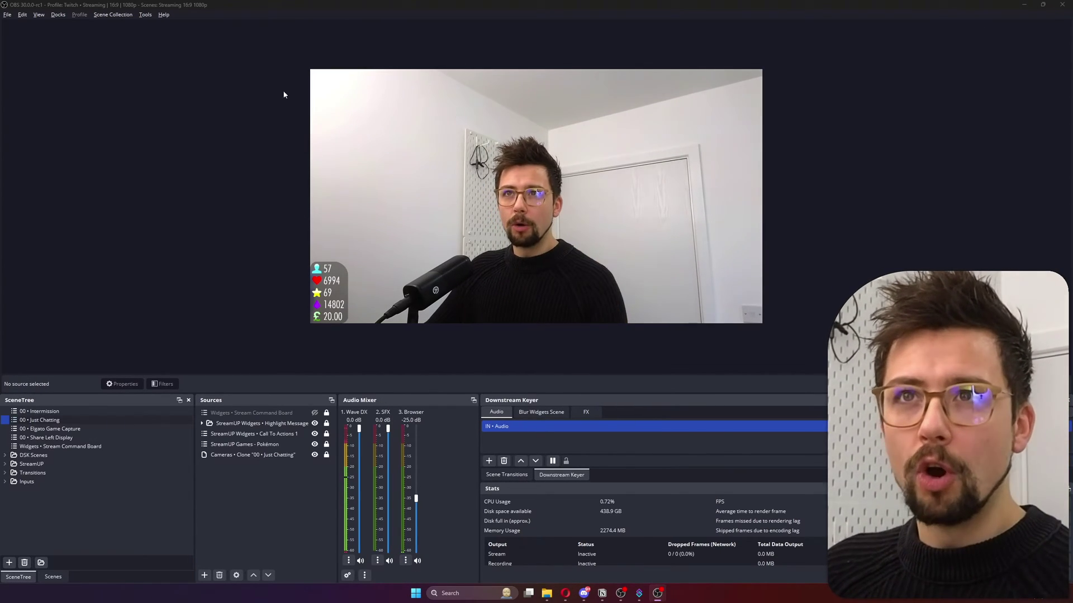
# Step: Run StreamUP's Check for OBS Plugin Updates from the Tools menu
pyautogui.click(146, 14)
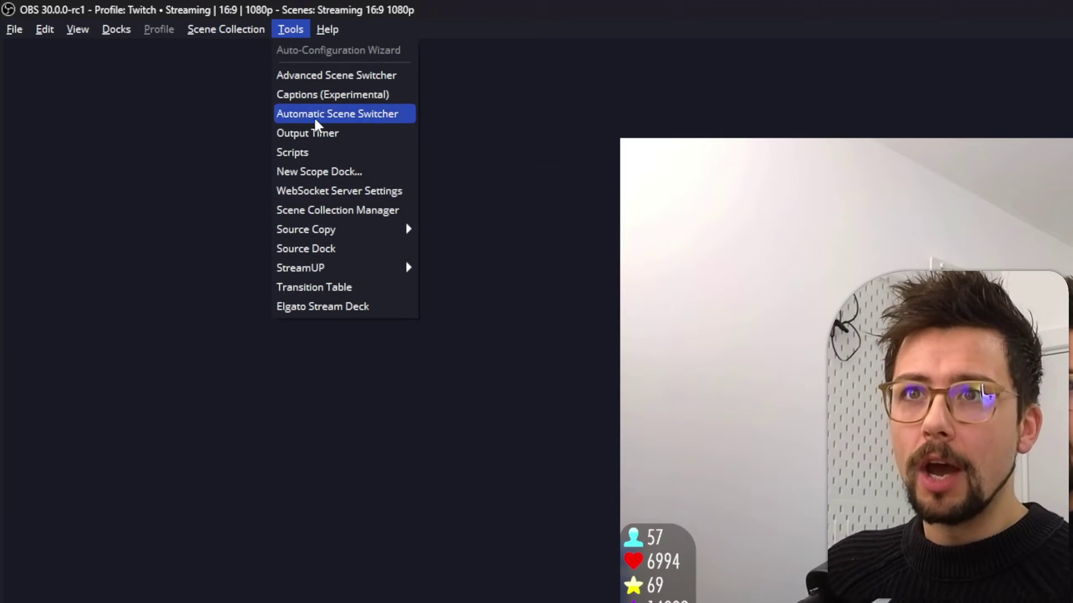
pyautogui.moveTo(349, 274)
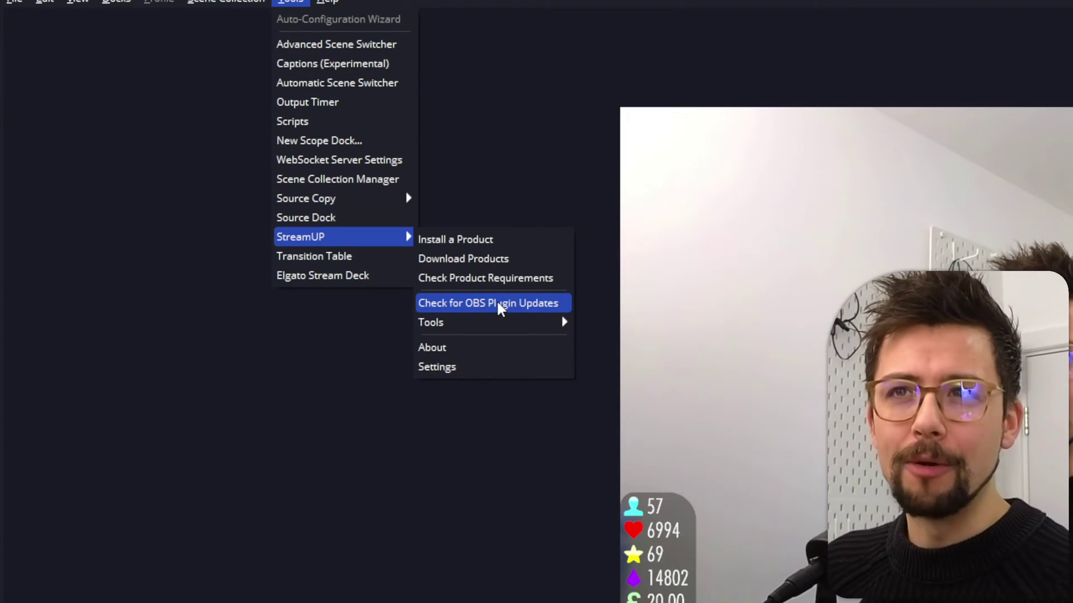
pyautogui.click(498, 305)
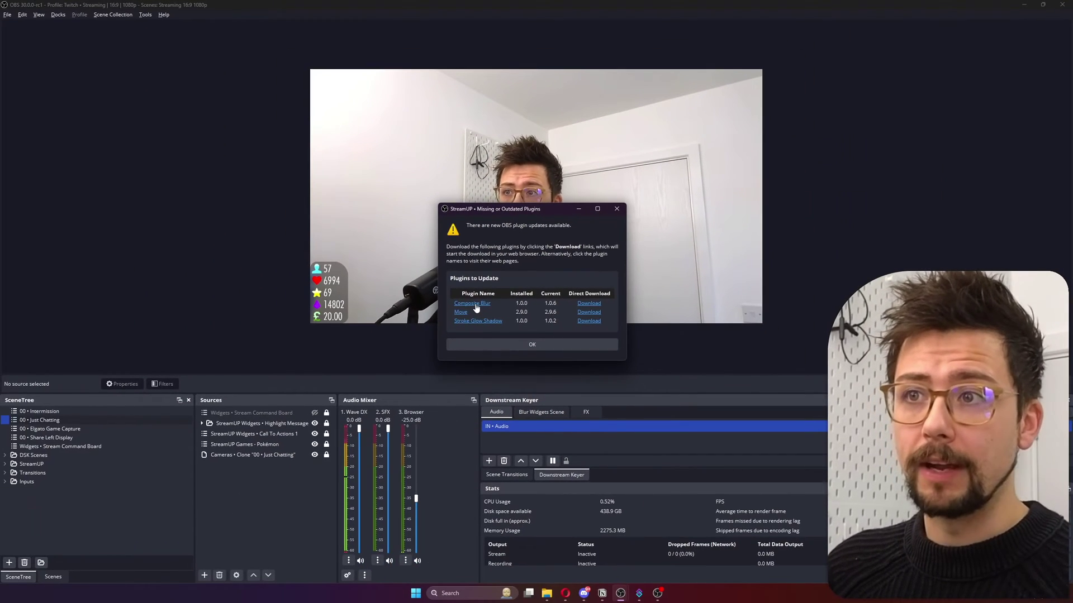
# Step: View Composite Blur's forum Updates tab and download the 1.0.6 Windows zip
pyautogui.click(473, 305)
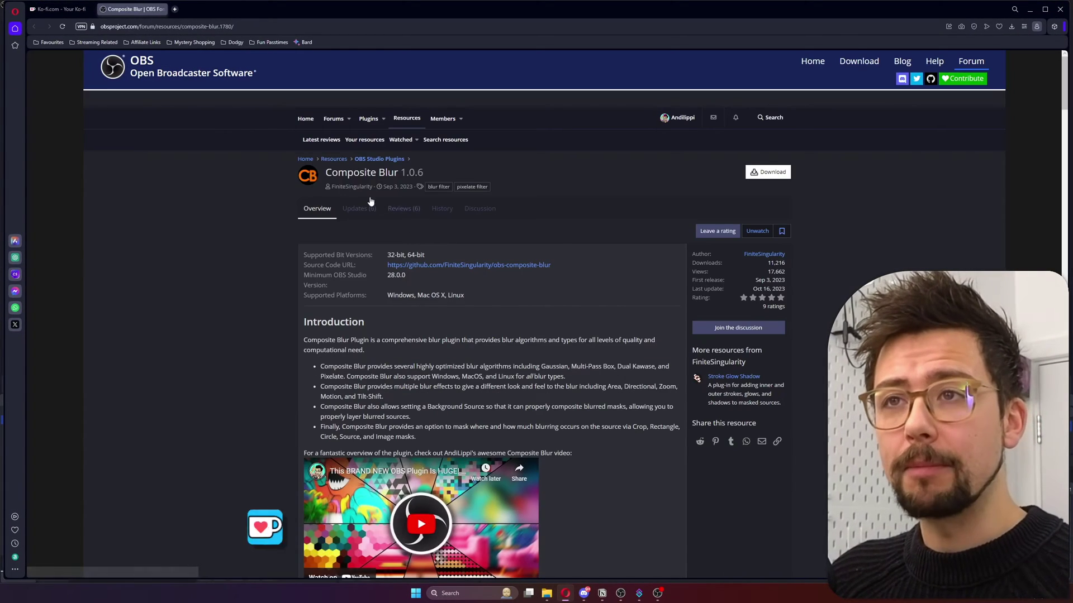
pyautogui.scroll(-3, 399, 348)
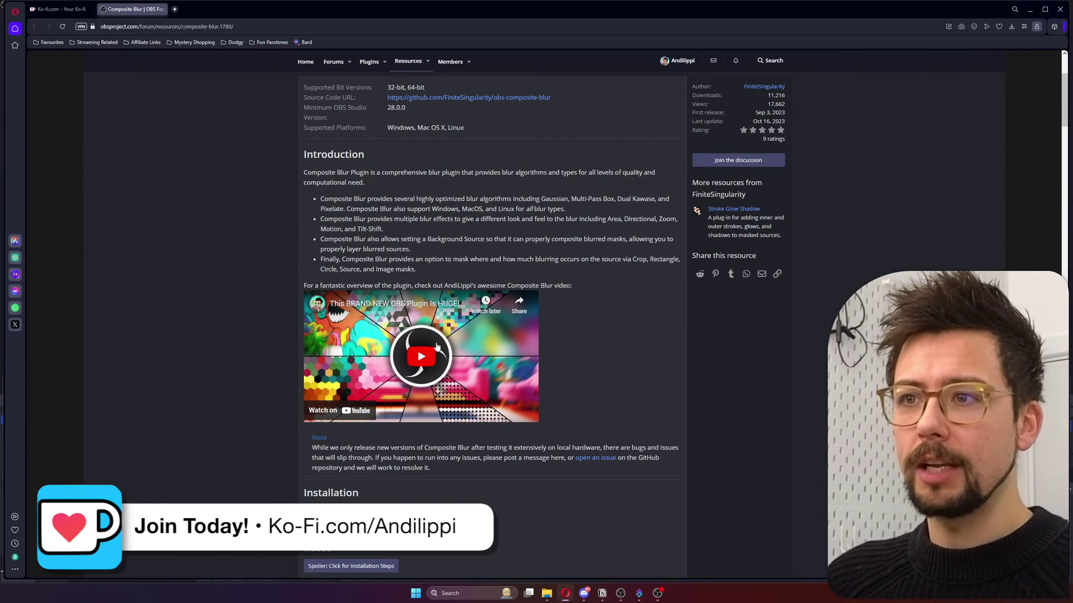
pyautogui.scroll(3, 437, 346)
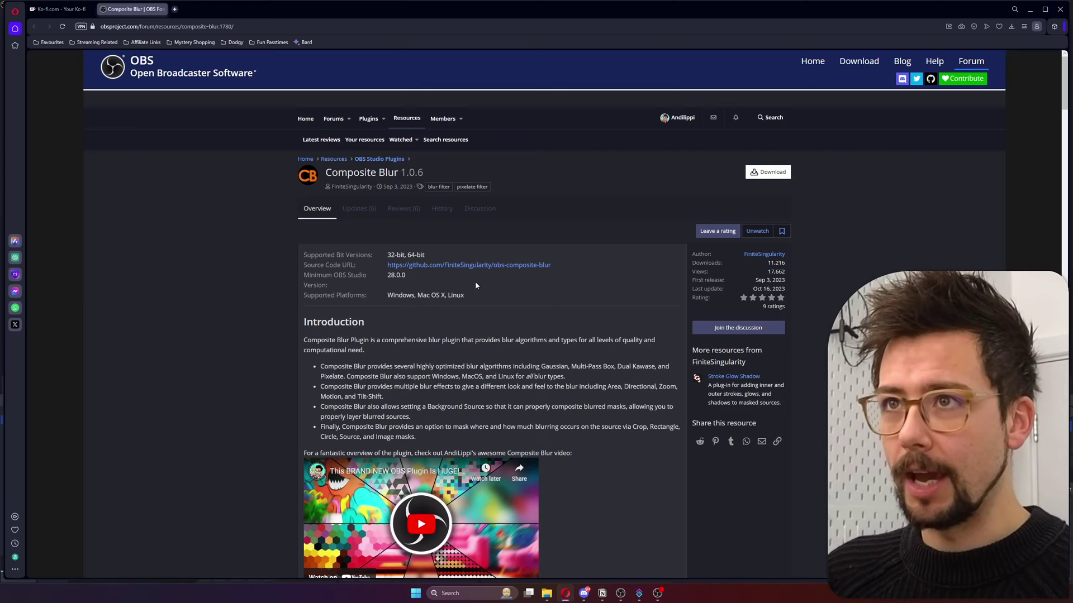
pyautogui.click(364, 214)
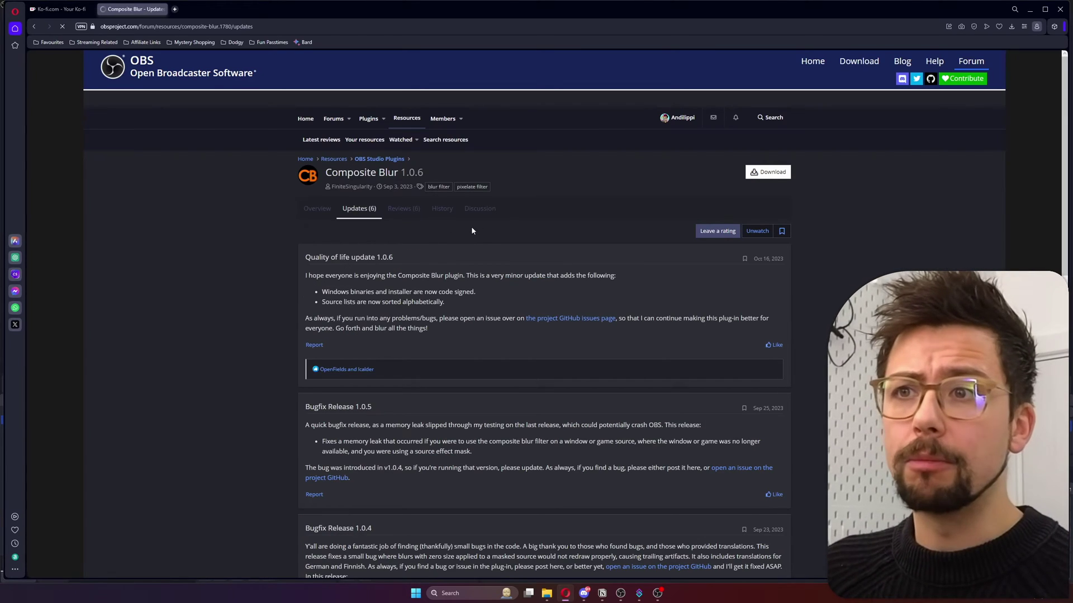
pyautogui.click(1030, 9)
pyautogui.click(591, 303)
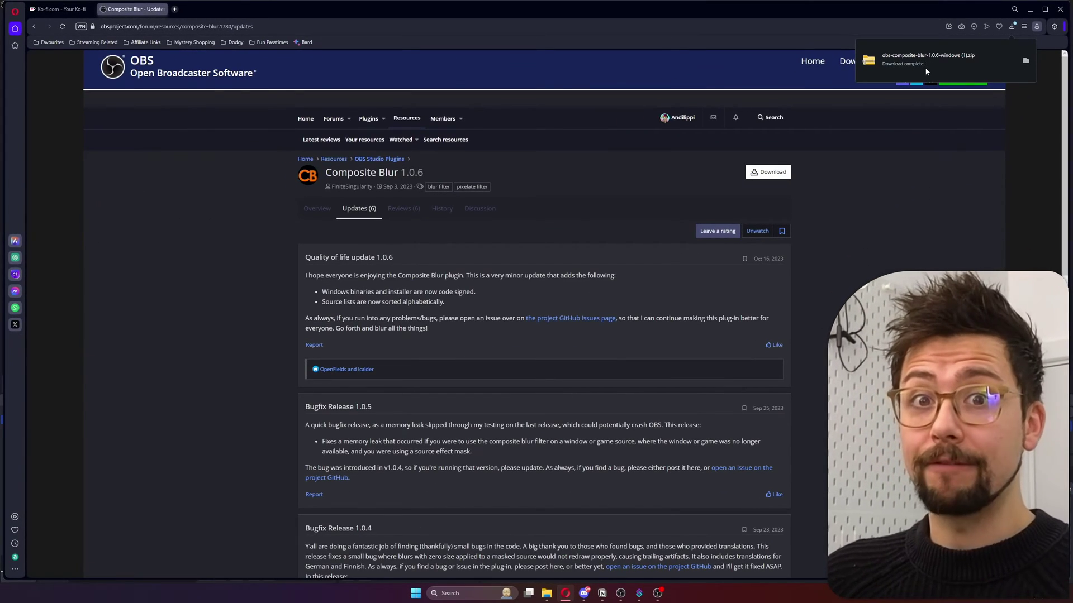
# Step: Dismiss the outdated plugins window and expand the Tools > StreamUP > Tools submenu
pyautogui.click(1029, 12)
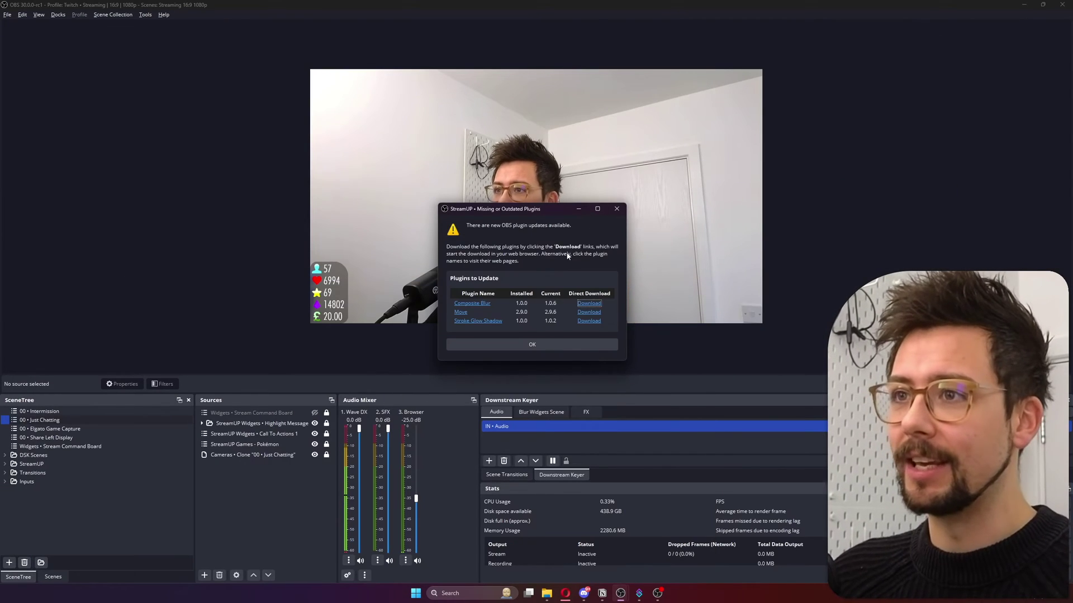
pyautogui.click(535, 344)
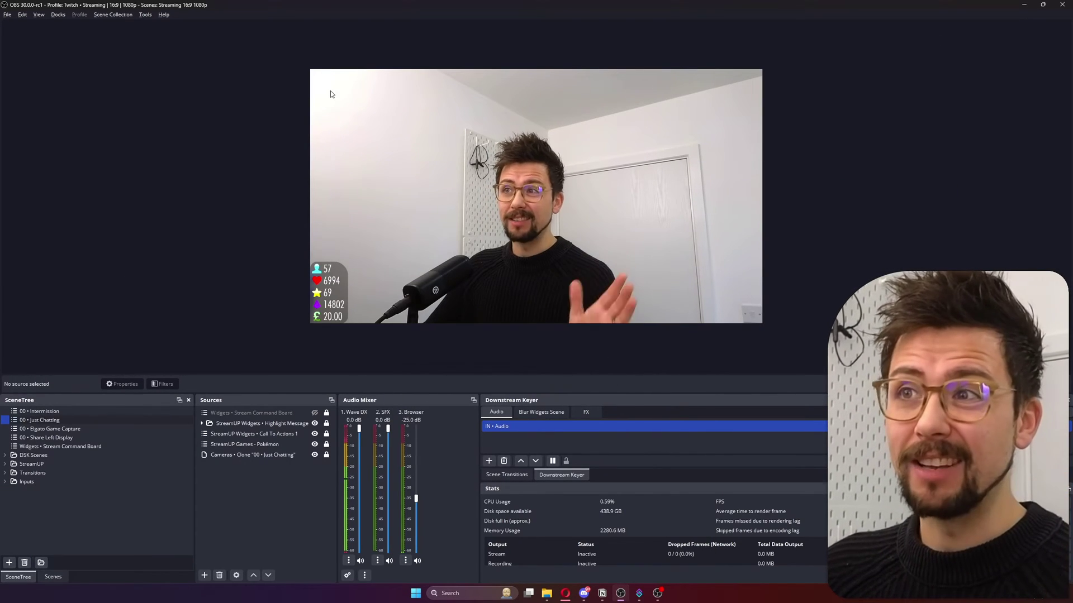
pyautogui.click(146, 15)
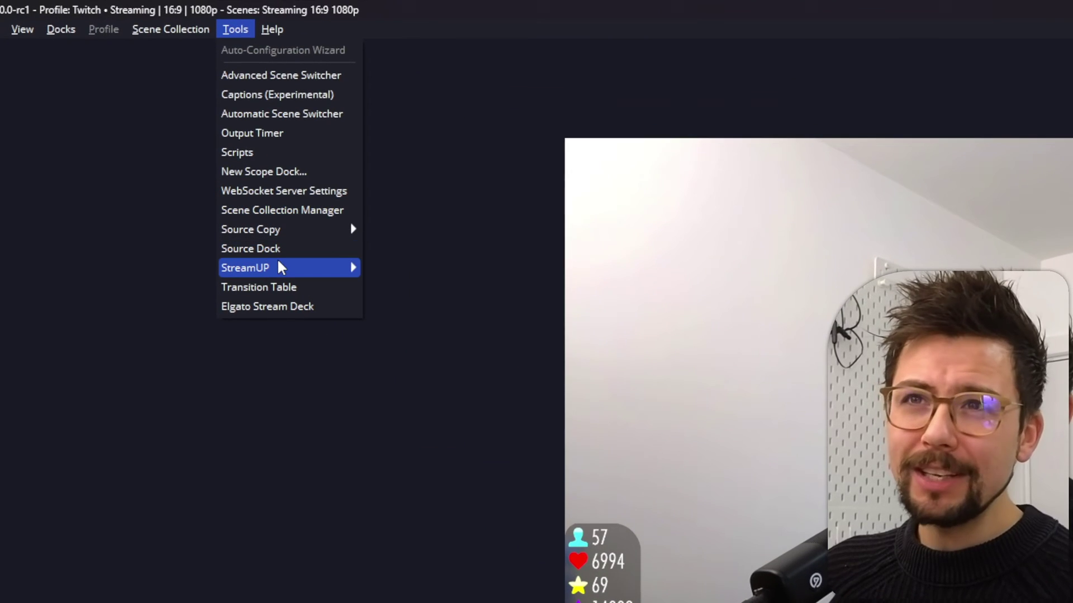
pyautogui.moveTo(197, 135)
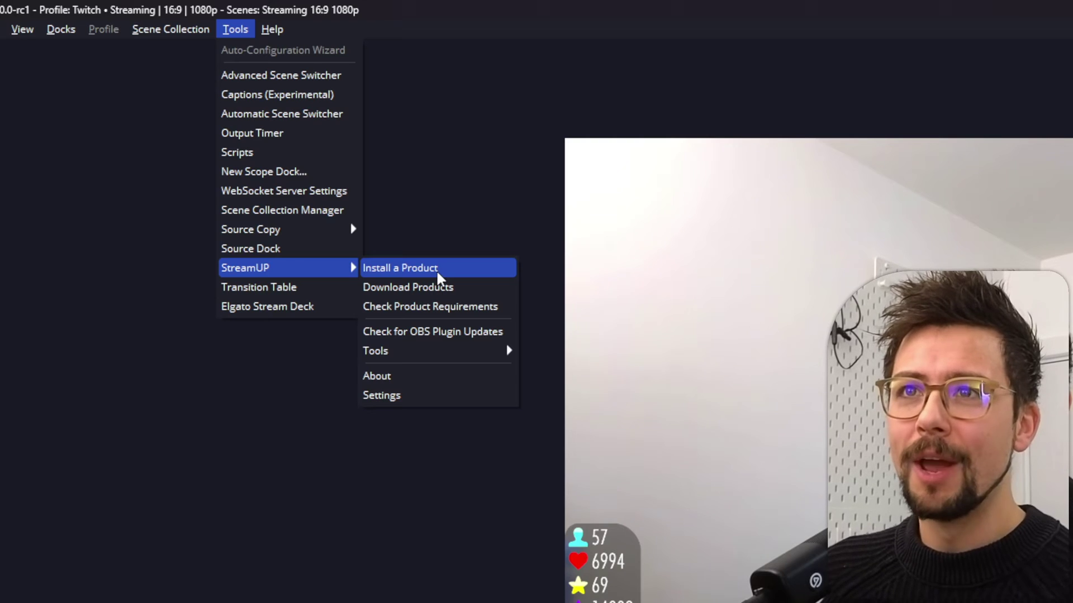
pyautogui.moveTo(344, 269)
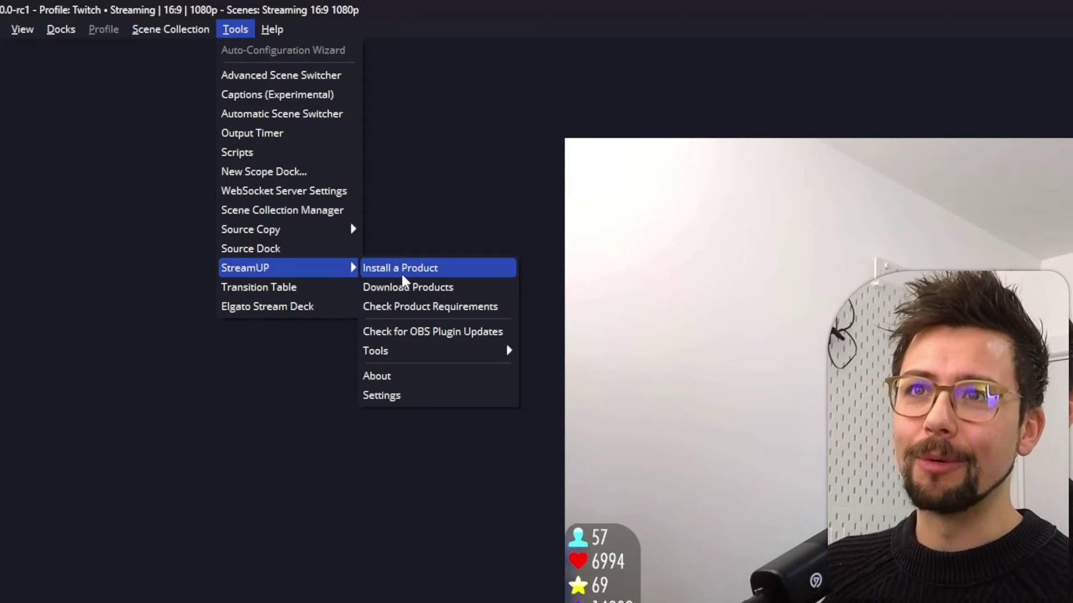
pyautogui.moveTo(444, 360)
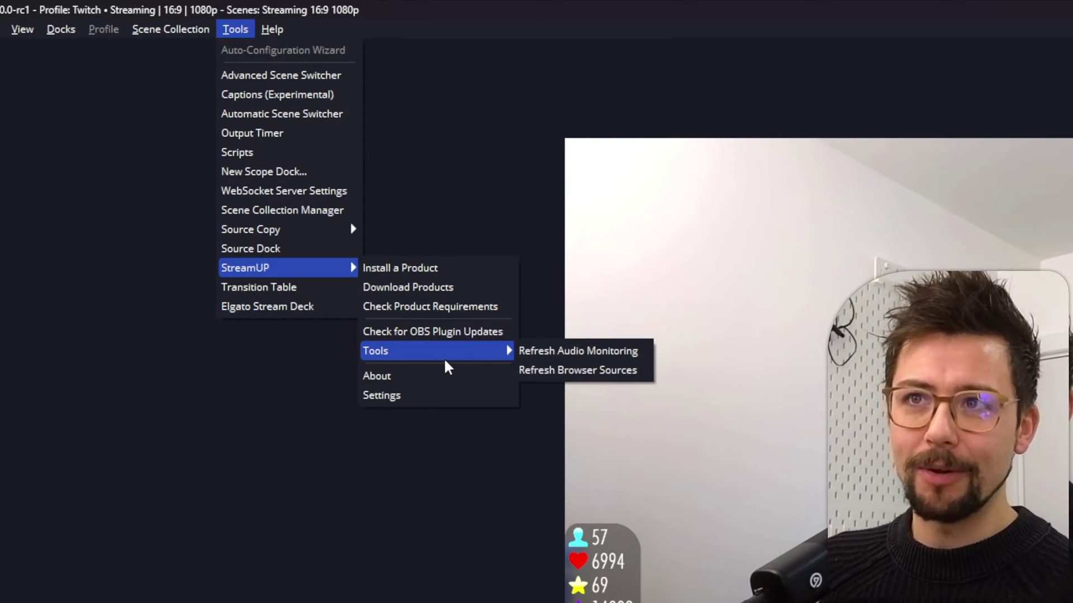
# Step: Open Refresh Audio Monitoring and highlight passages of its description
pyautogui.click(584, 358)
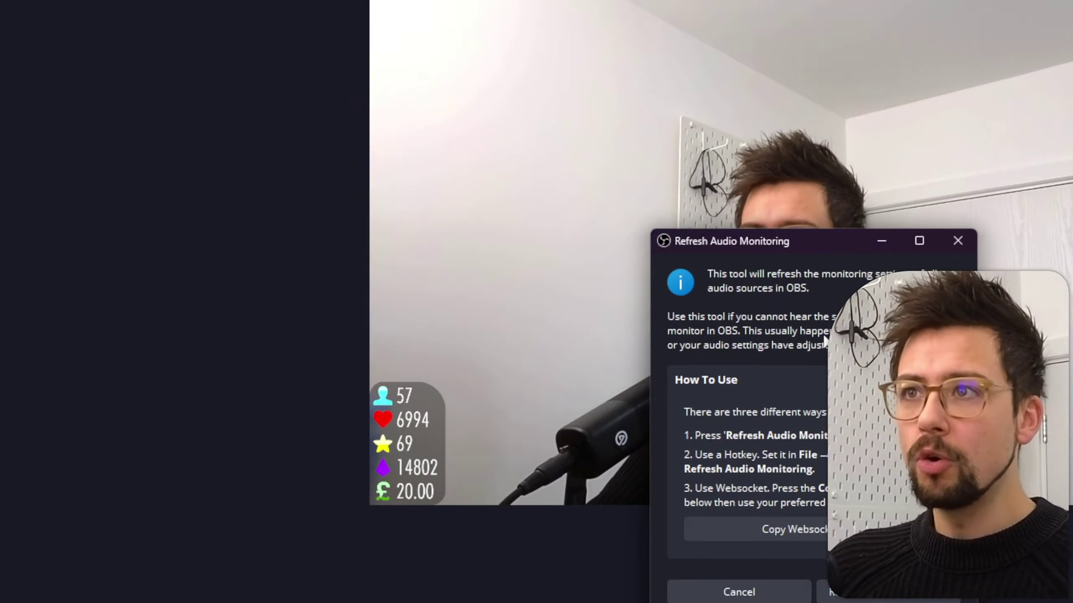
pyautogui.moveTo(784, 274); pyautogui.dragTo(810, 279)
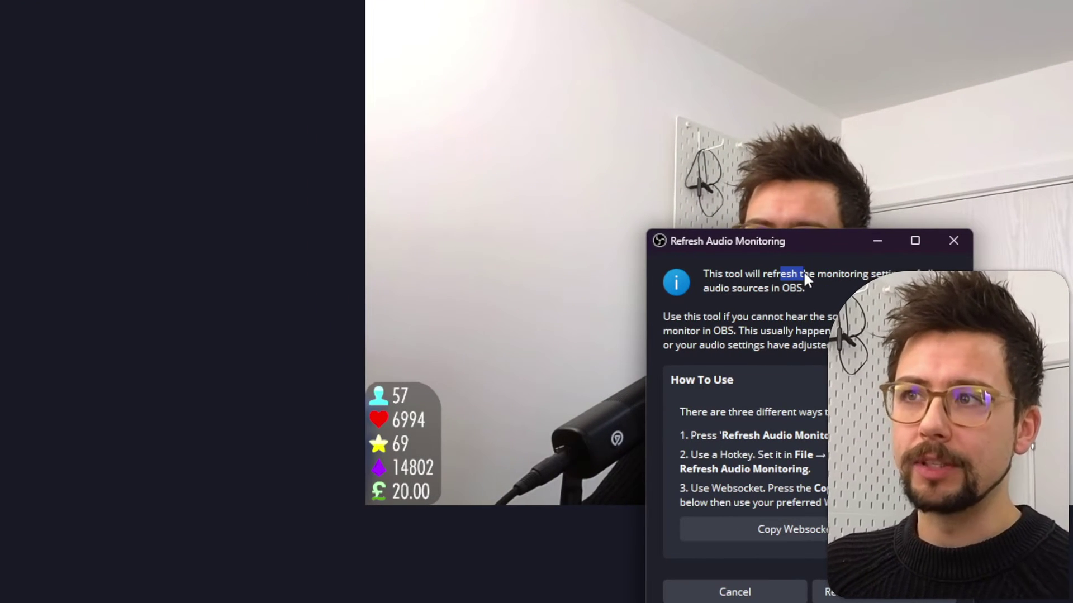
pyautogui.tripleClick(794, 282)
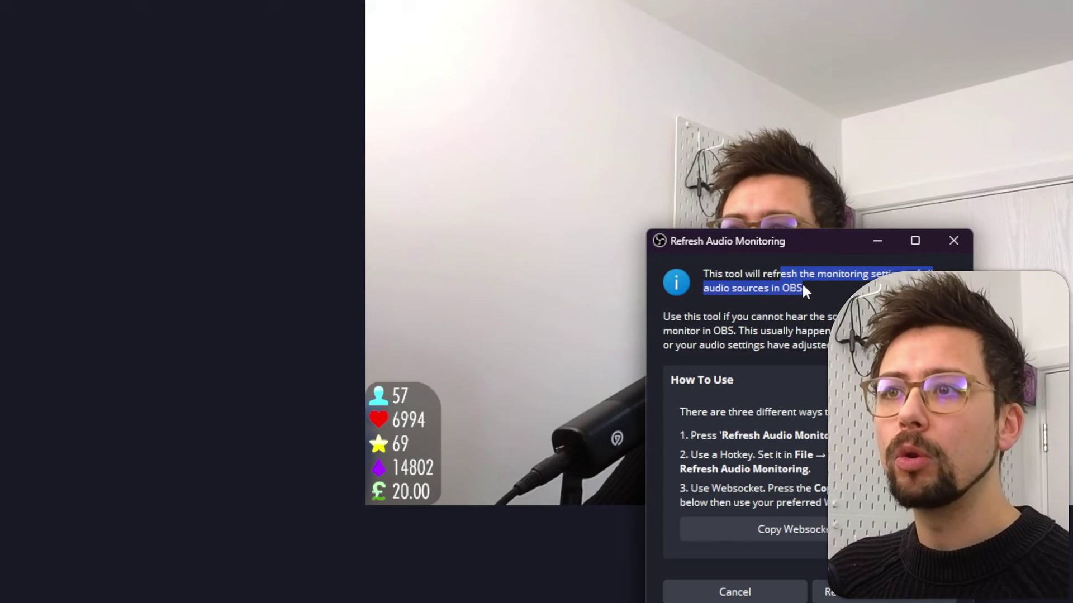
pyautogui.click(802, 282)
pyautogui.moveTo(663, 317); pyautogui.dragTo(745, 329)
pyautogui.click(760, 333)
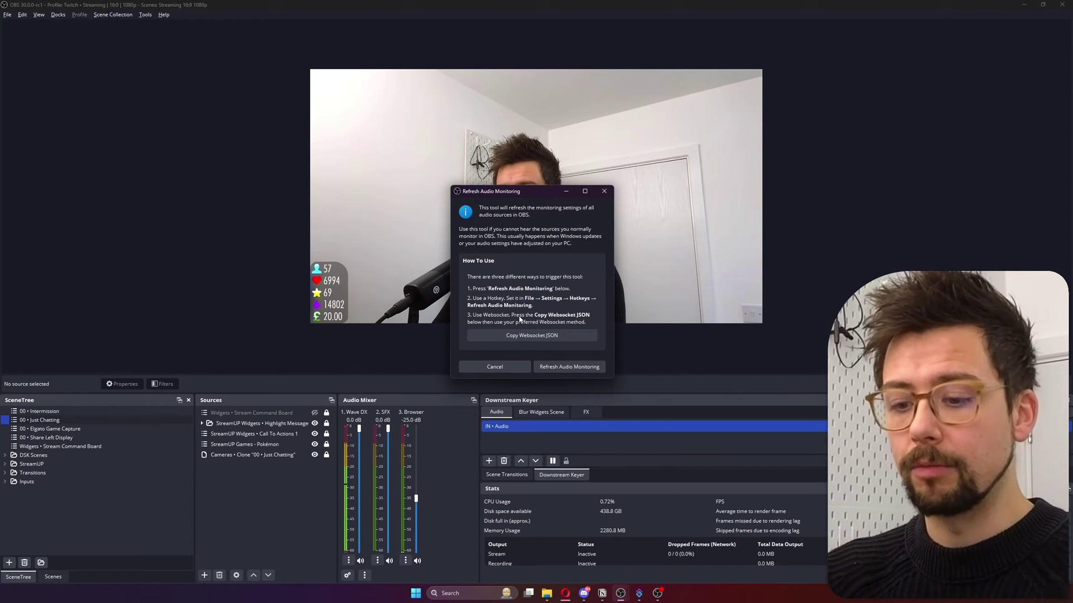
# Step: Paste the refresh_audio_monitoring websocket JSON request into Notepad, replacing its contents
pyautogui.press('super')
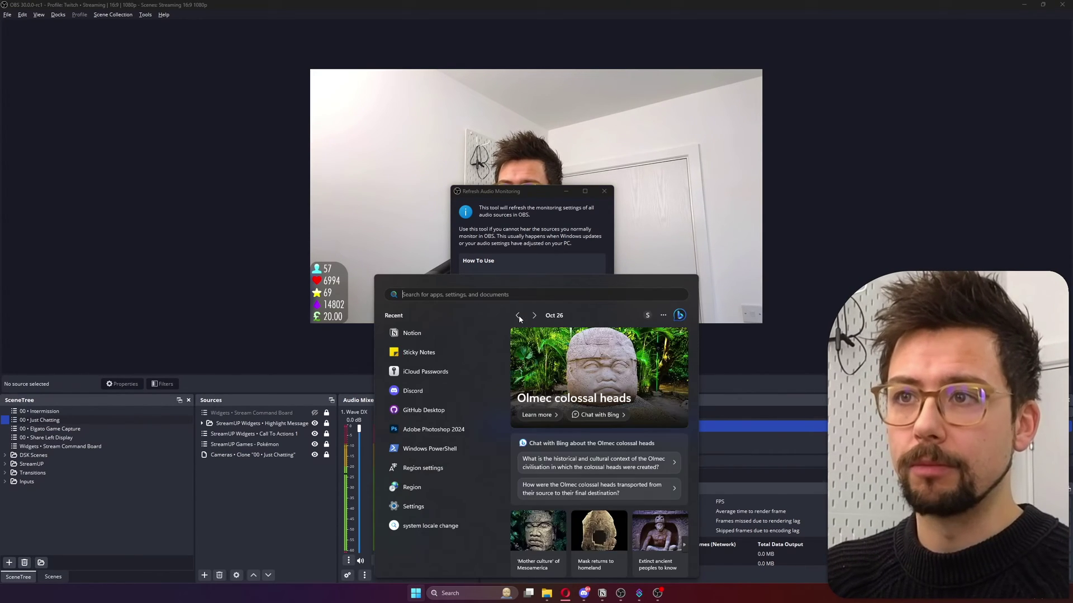
pyautogui.hotkey('ctrl', 'a')
pyautogui.write('{                         "requestType": "CallVendorRequest",                         "requestData": {                             "vendorName": "streamup",                             "requestType": "refresh_audio_monitoring",                             "requestData": null                         }                     }')
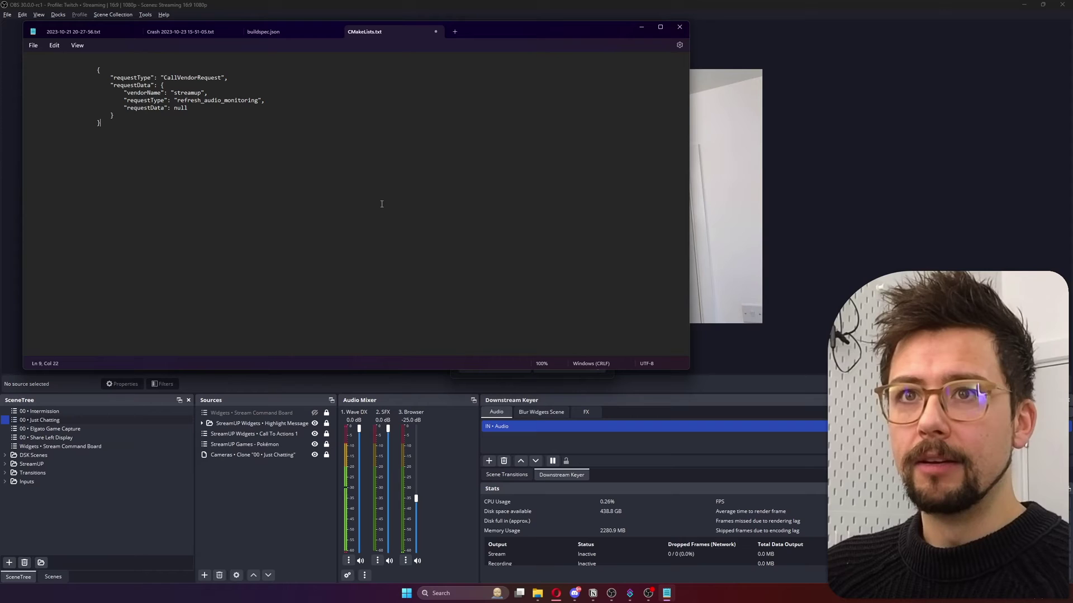
pyautogui.moveTo(169, 115); pyautogui.dragTo(78, 58)
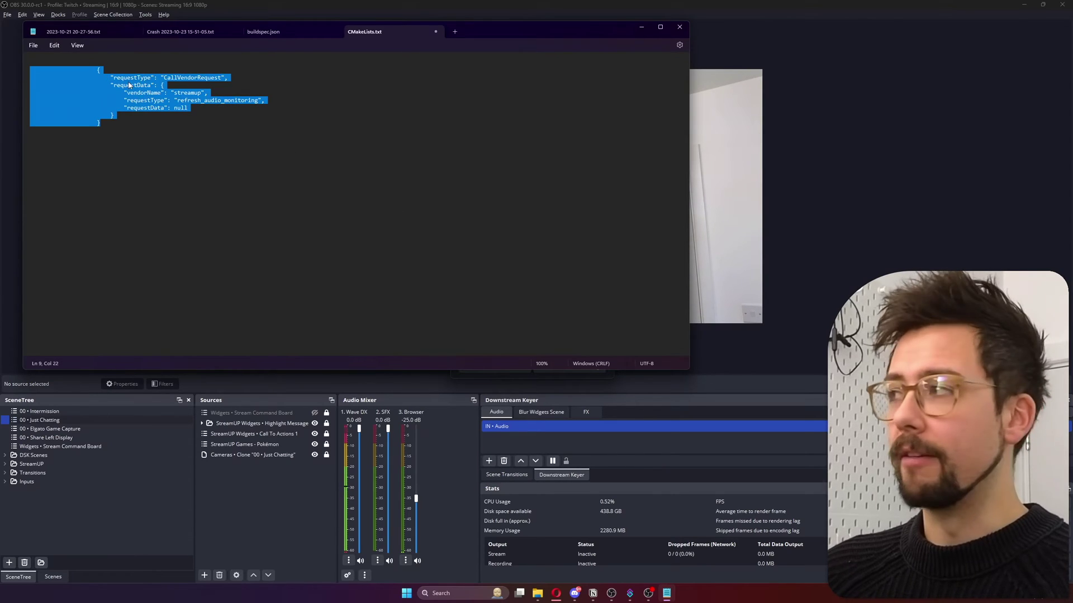
pyautogui.click(190, 108)
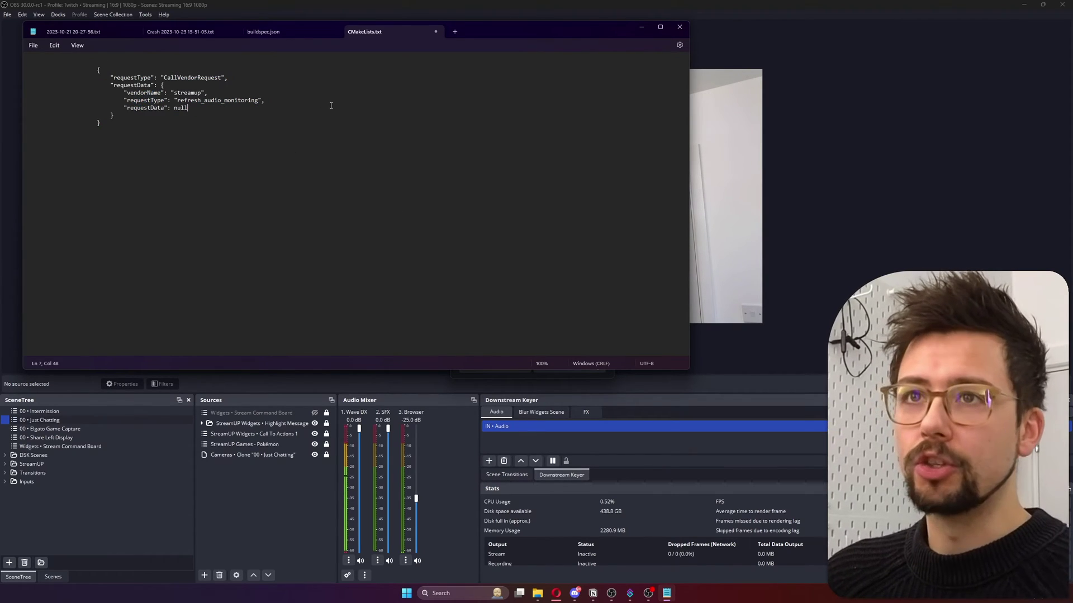
# Step: Close Notepad and refresh monitoring for all audio sources
pyautogui.click(679, 25)
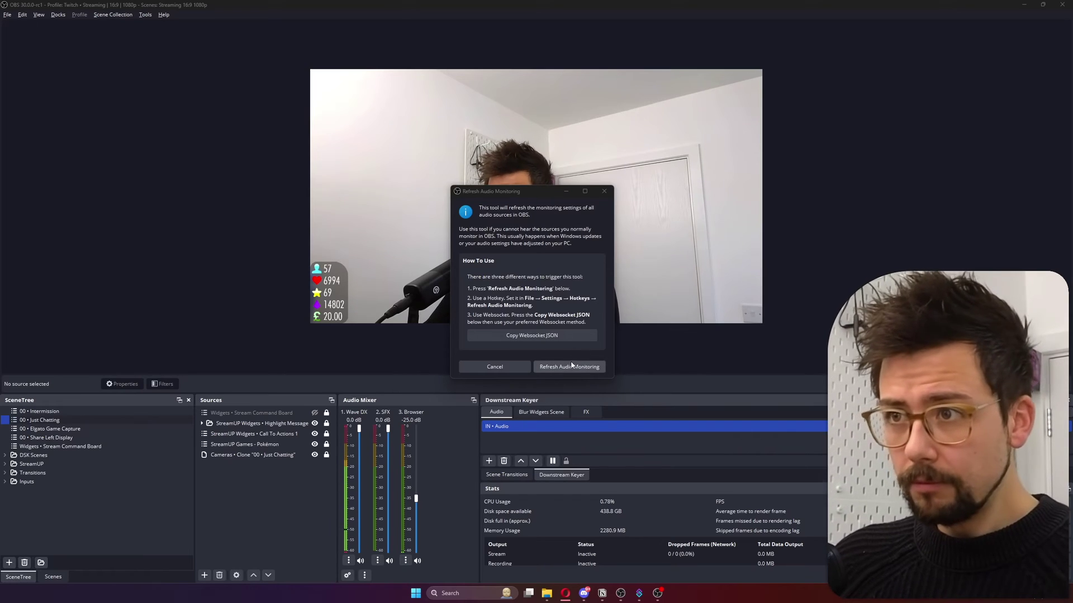
pyautogui.click(566, 367)
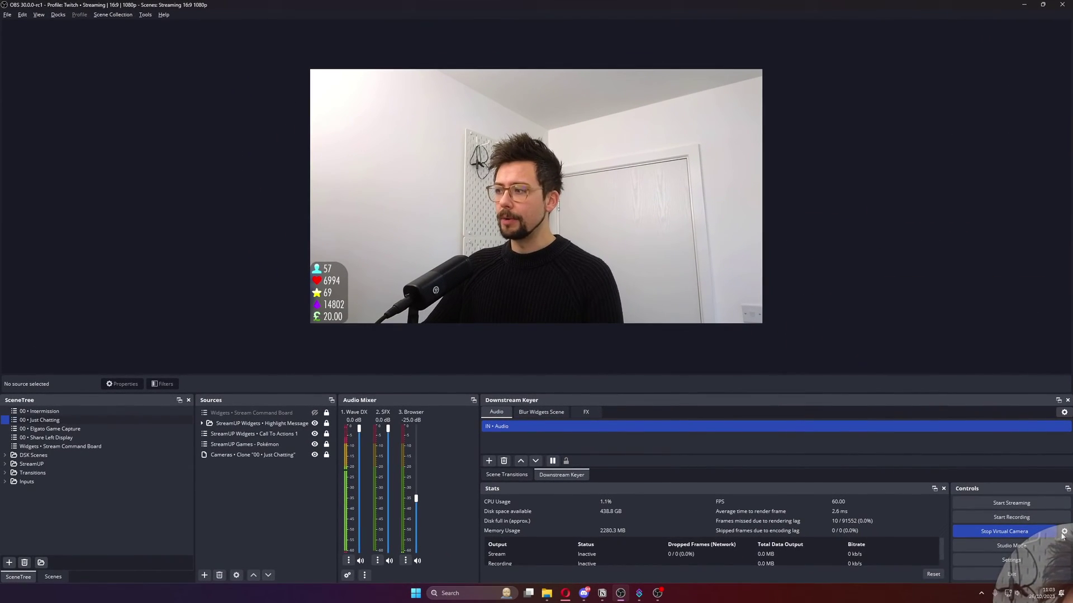
pyautogui.click(1064, 531)
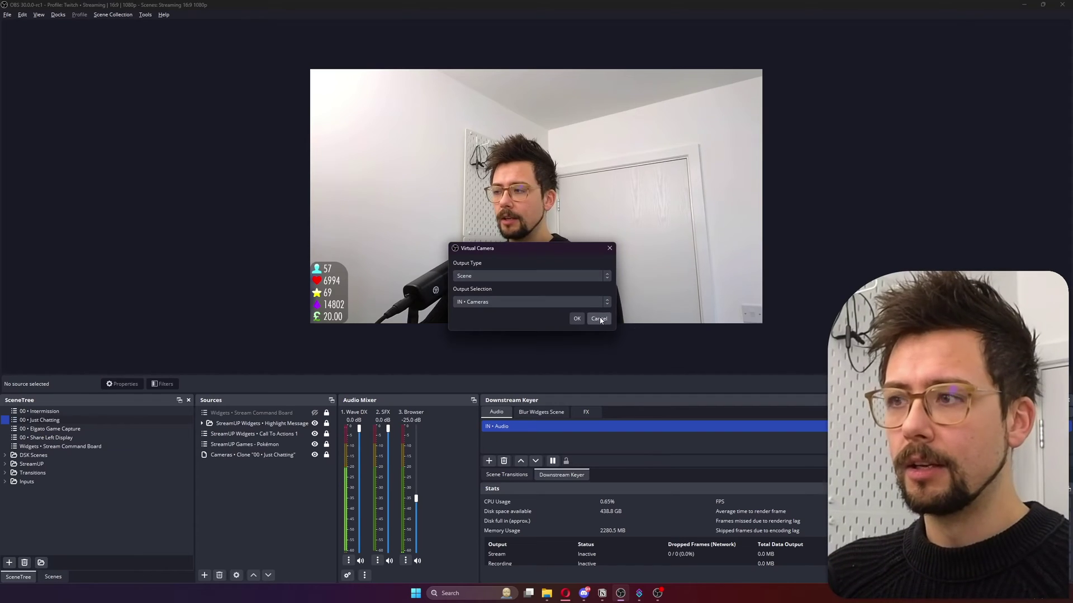
pyautogui.click(599, 318)
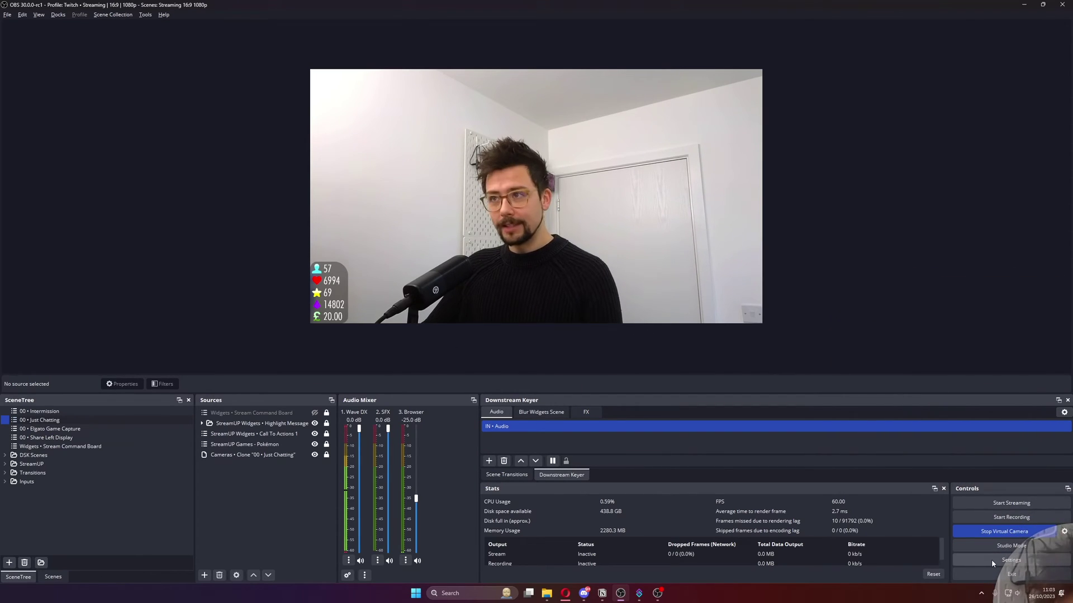
pyautogui.click(989, 551)
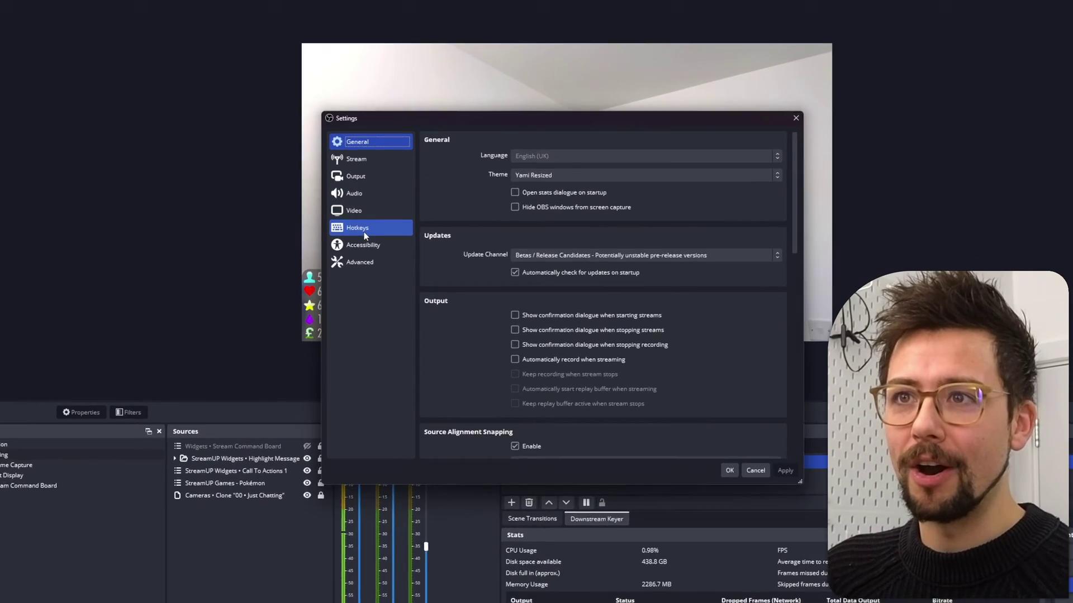
pyautogui.click(364, 232)
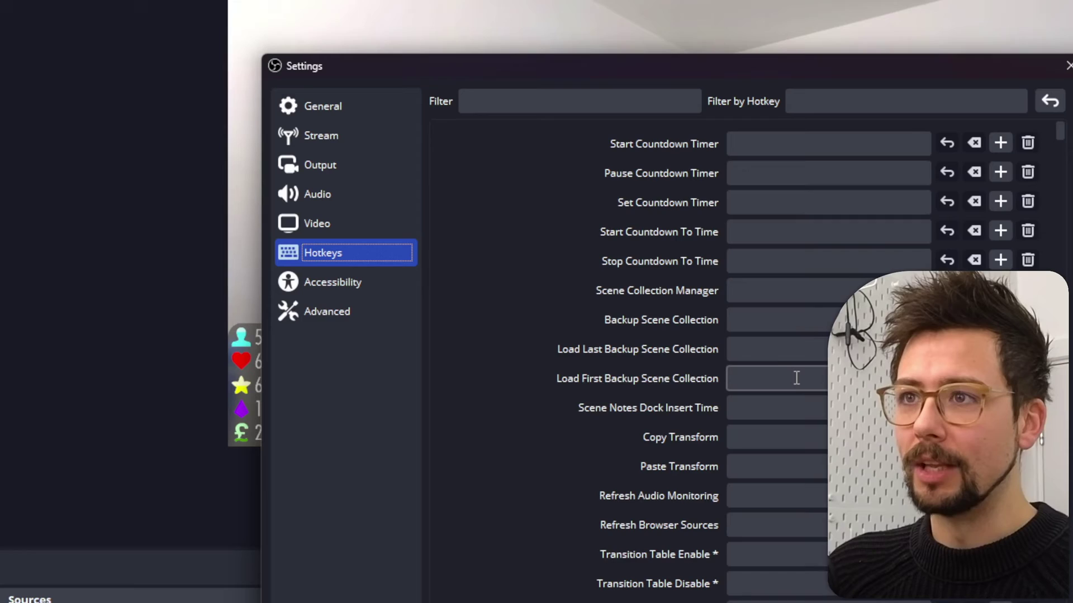
pyautogui.scroll(-2, 799, 391)
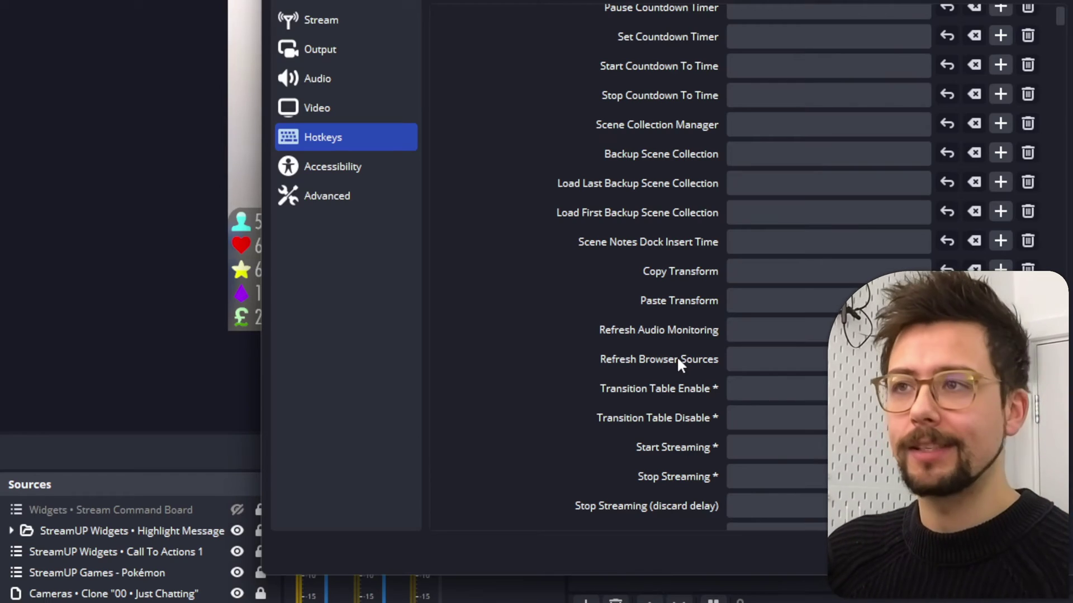
pyautogui.click(898, 478)
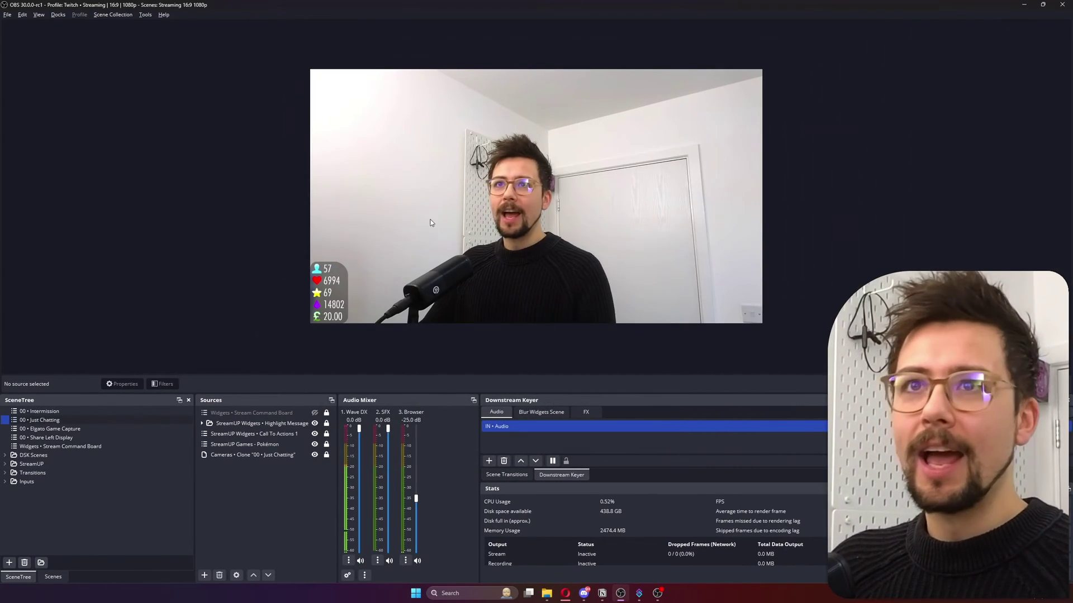
# Step: Run the Refresh Browser Sources tool, then reopen the Tools > StreamUP menu
pyautogui.click(144, 17)
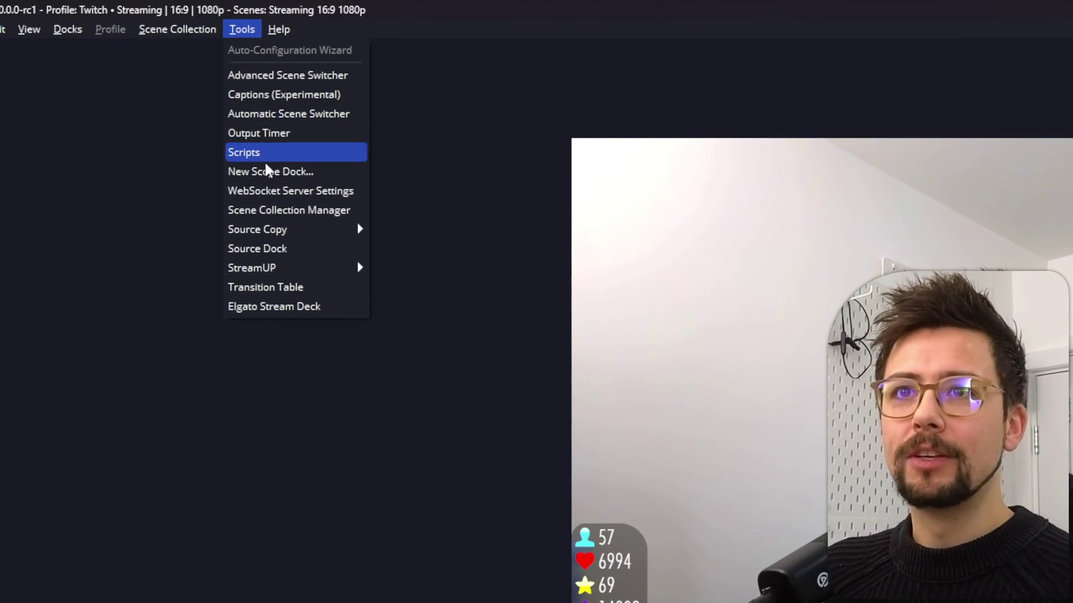
pyautogui.moveTo(186, 137)
pyautogui.moveTo(464, 351)
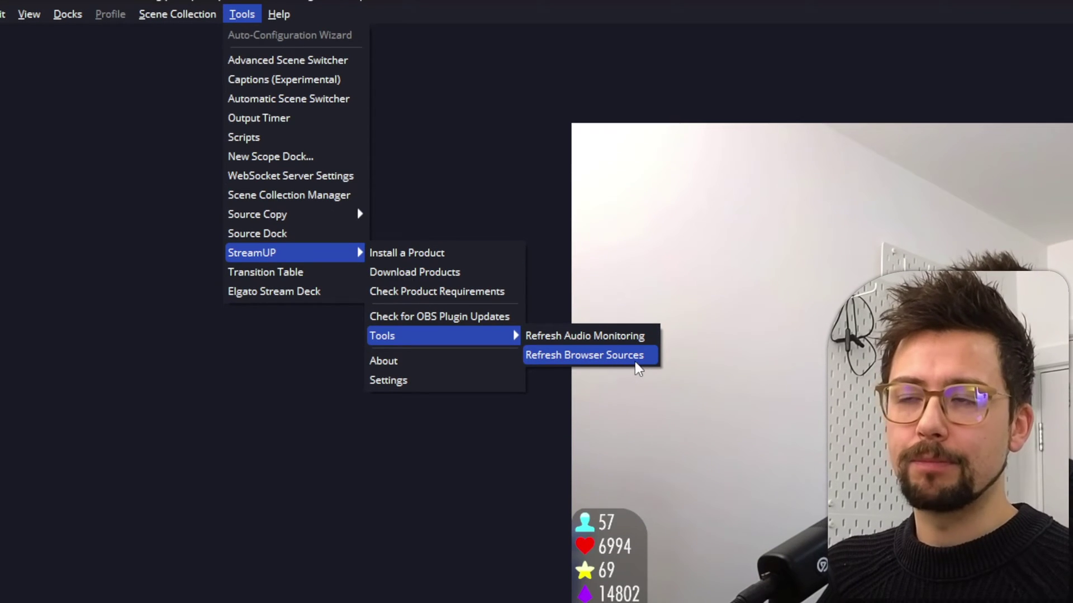
pyautogui.click(636, 363)
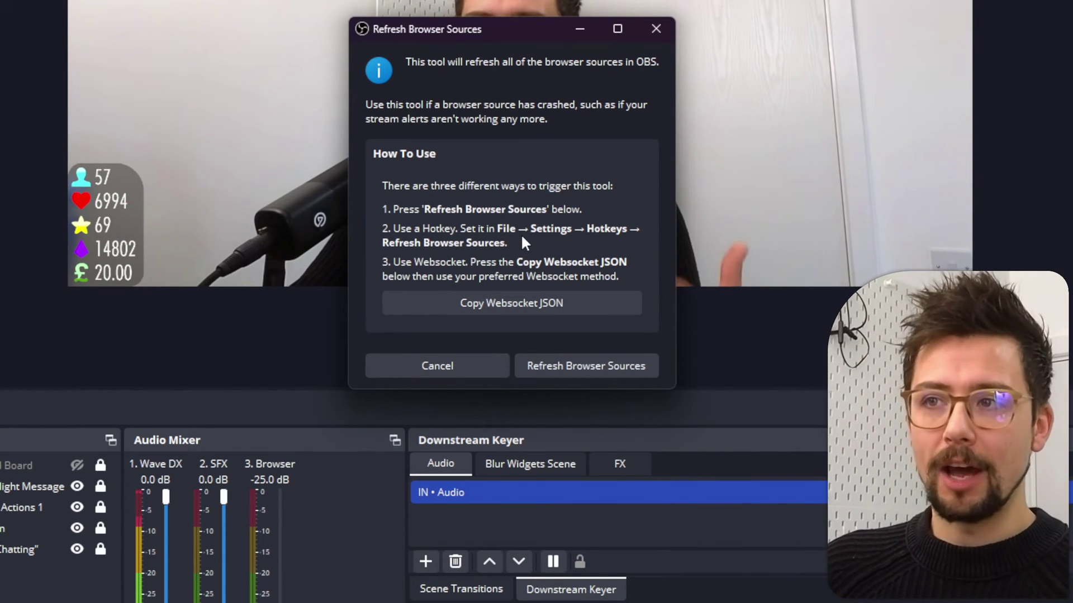
pyautogui.click(601, 363)
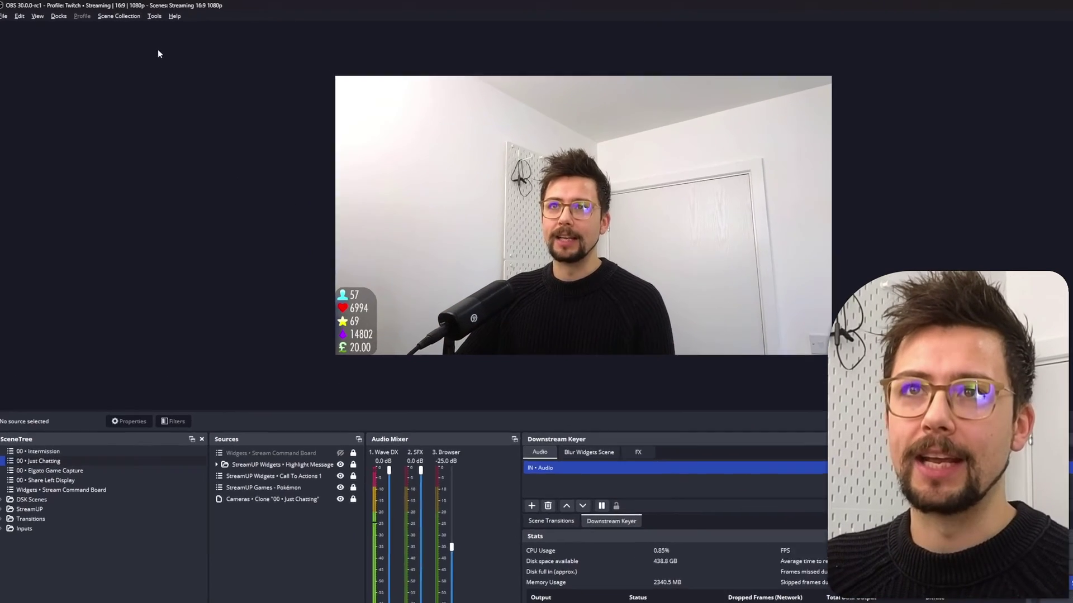
pyautogui.click(145, 15)
pyautogui.moveTo(305, 262)
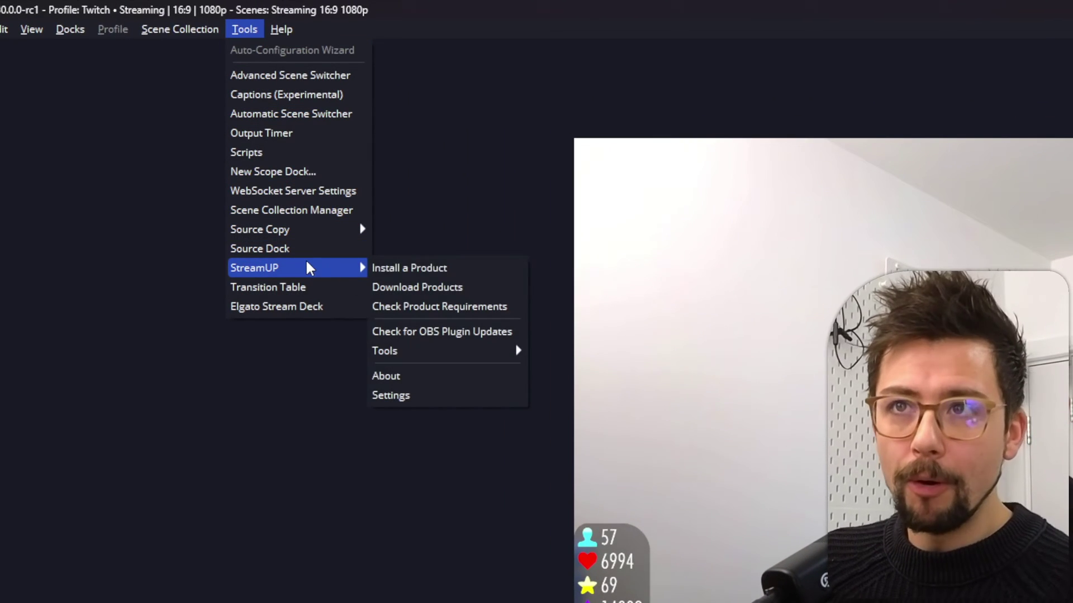
# Step: Browse the Latest Products on streamup.tips, then minimize the browser
pyautogui.click(450, 287)
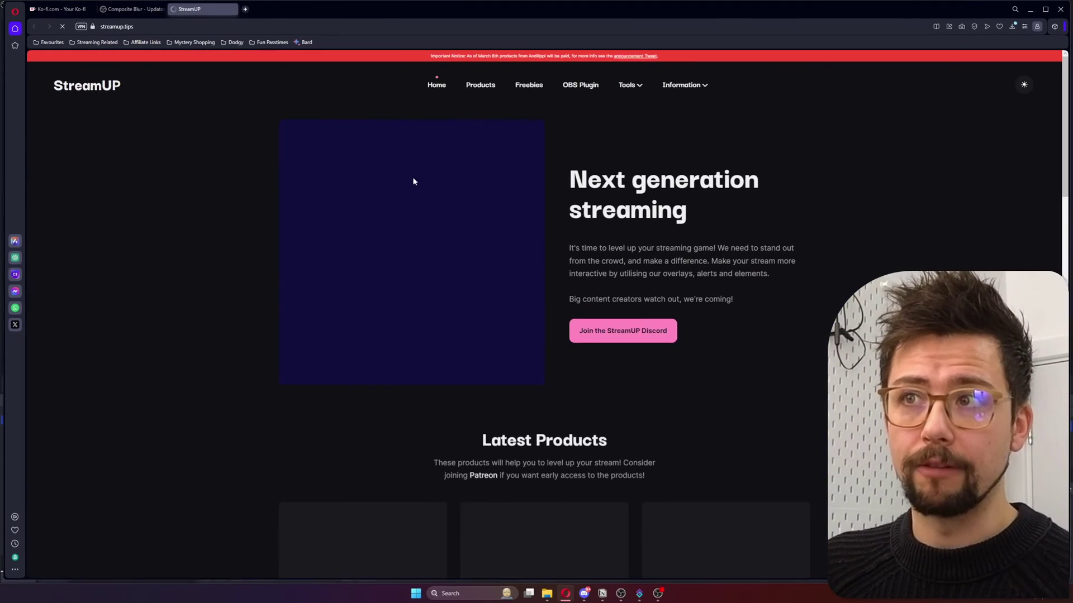
pyautogui.scroll(-6, 505, 279)
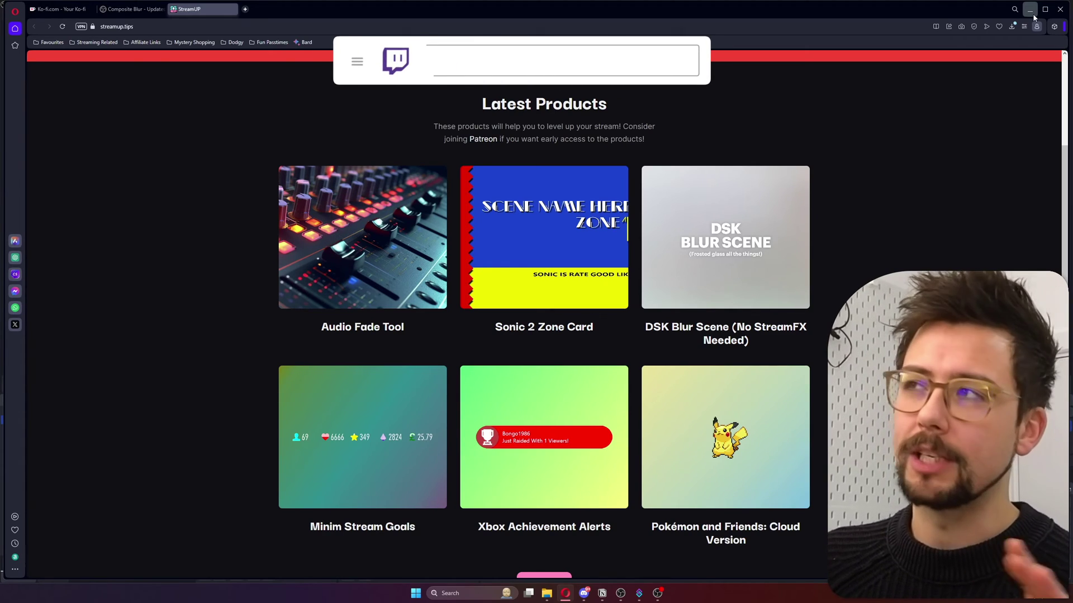
pyautogui.click(1031, 12)
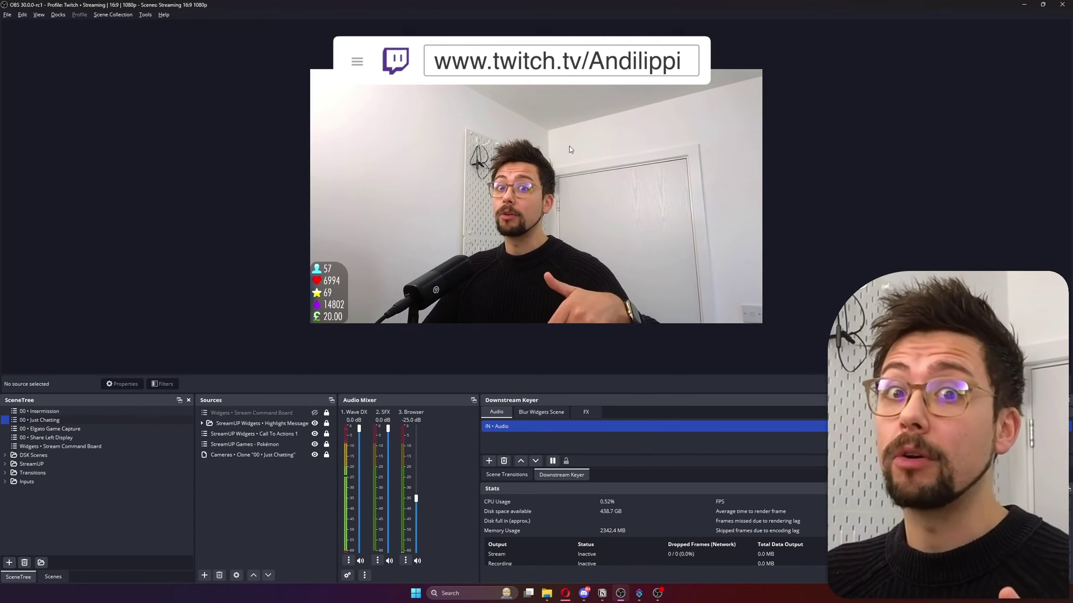
# Step: In StreamUP Settings, toggle 'Run plugin checker on OBS startup' off and back on
pyautogui.click(141, 16)
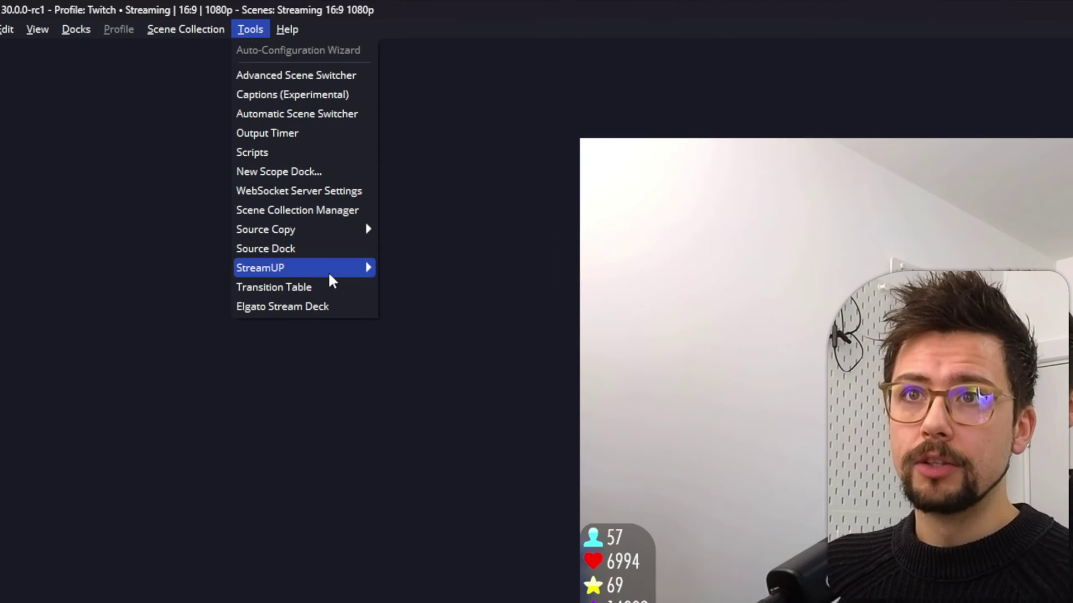
pyautogui.moveTo(182, 136)
pyautogui.click(451, 391)
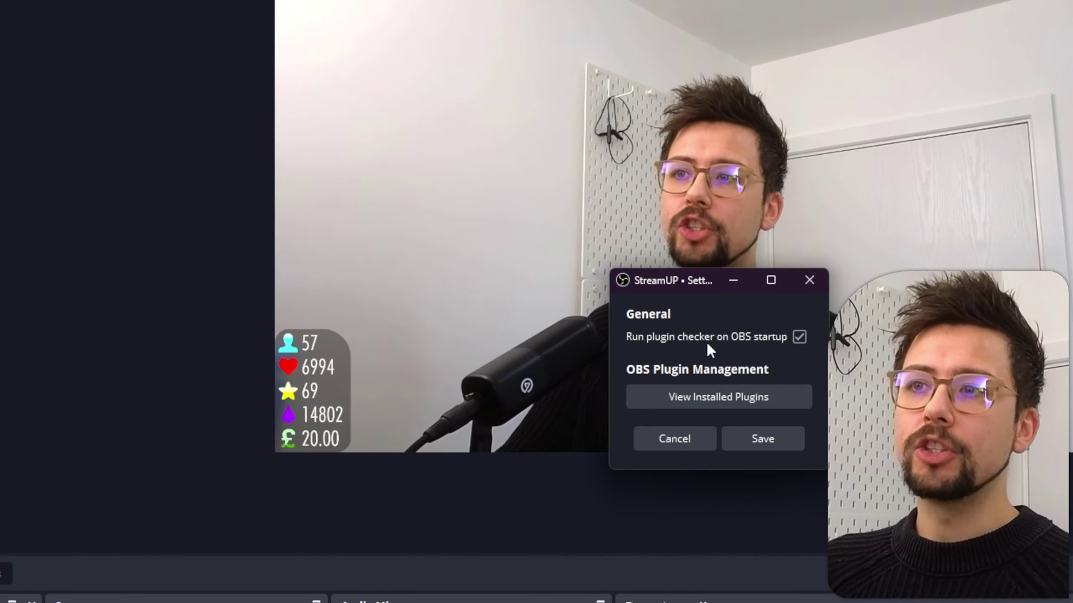
pyautogui.click(799, 336)
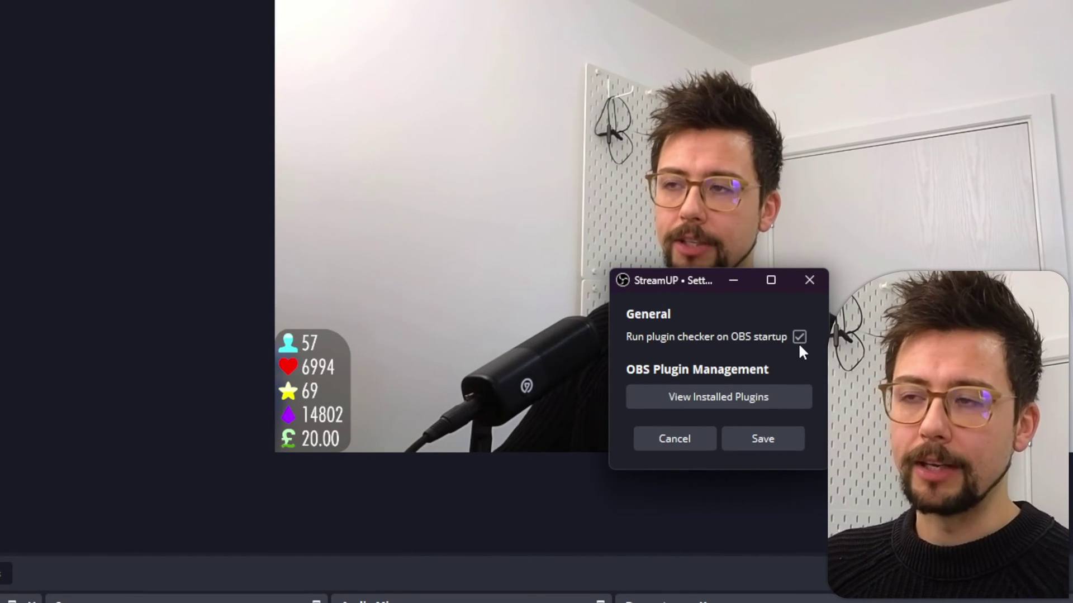
pyautogui.click(798, 337)
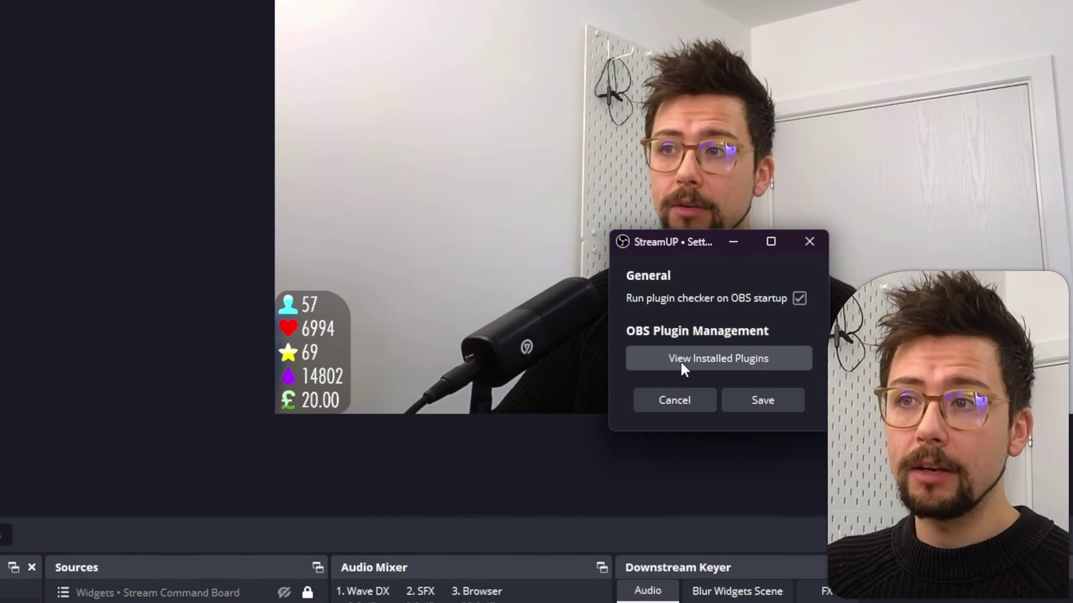
# Step: Open StreamUP's Installed Plugins window and highlight its introductory sentence
pyautogui.click(745, 360)
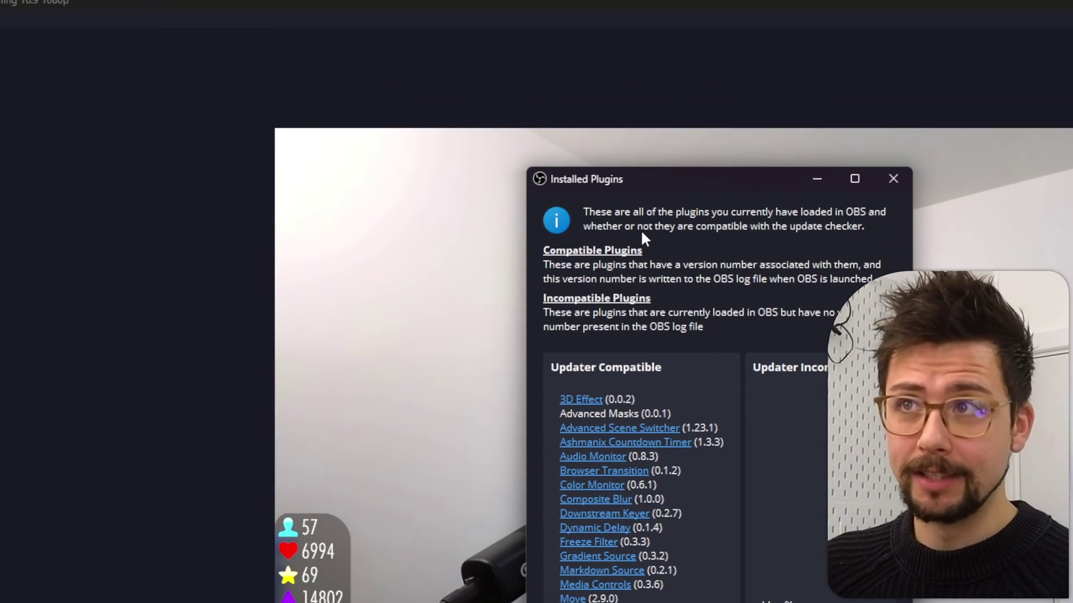
pyautogui.moveTo(613, 154); pyautogui.dragTo(798, 164)
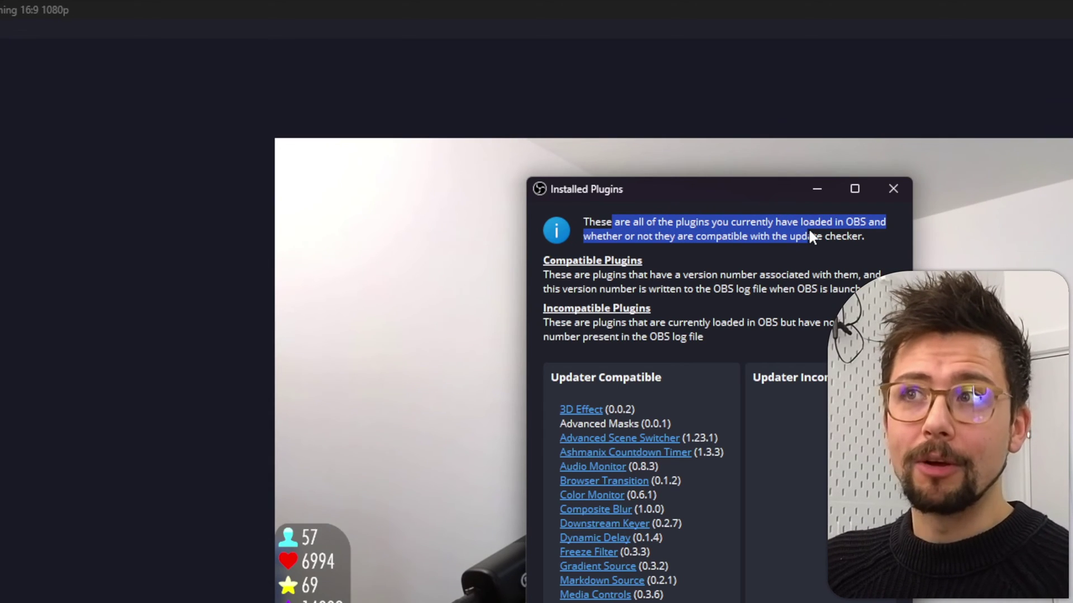
pyautogui.click(786, 232)
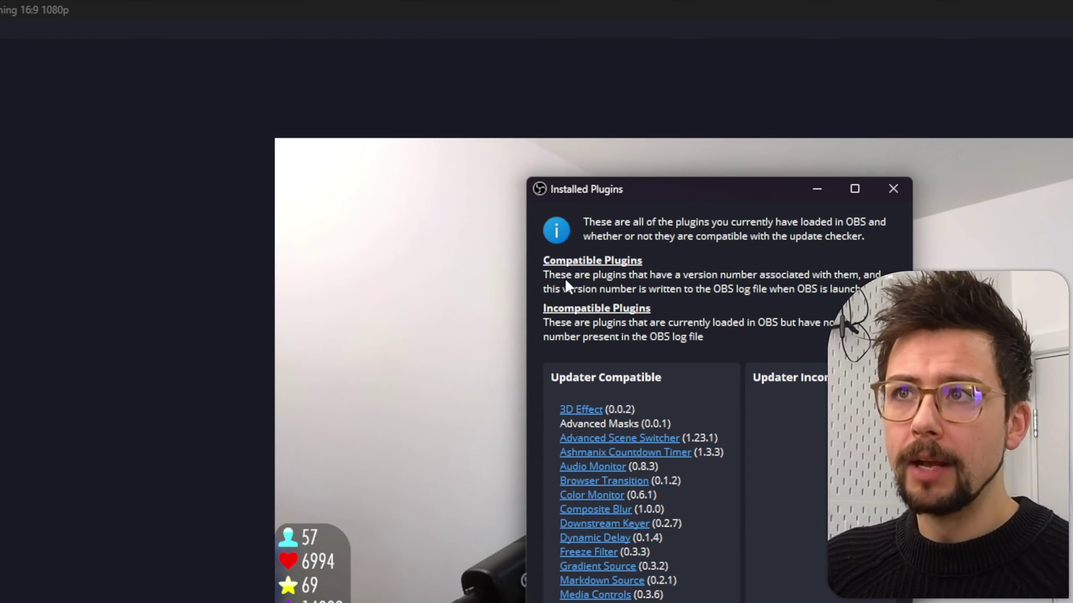
# Step: Highlight the Compatible and Incompatible Plugins explanations, then the Advanced Masks entry
pyautogui.moveTo(566, 276); pyautogui.dragTo(687, 287)
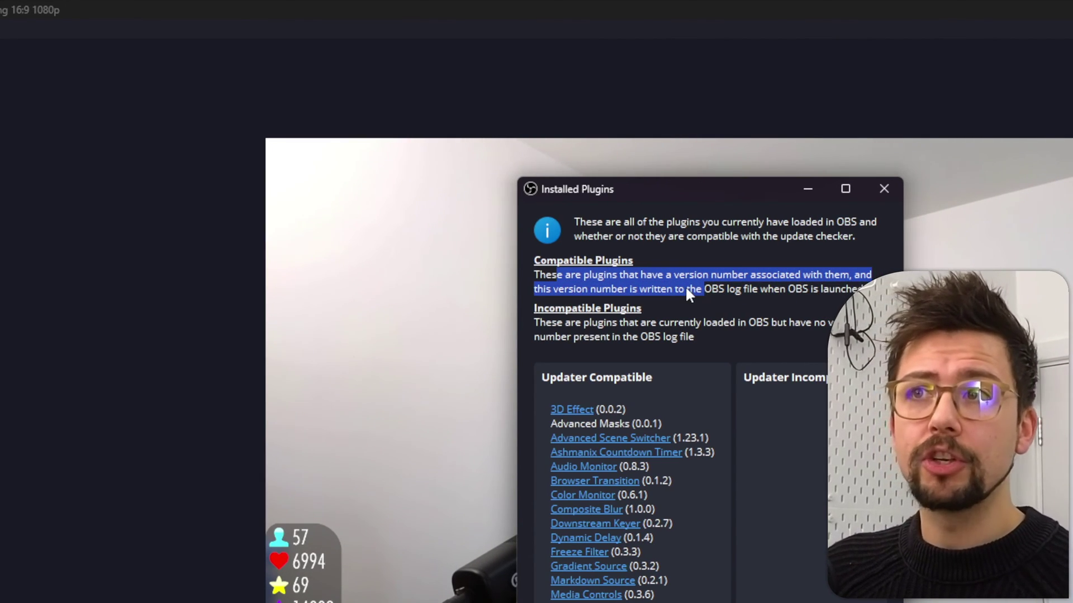
pyautogui.click(695, 287)
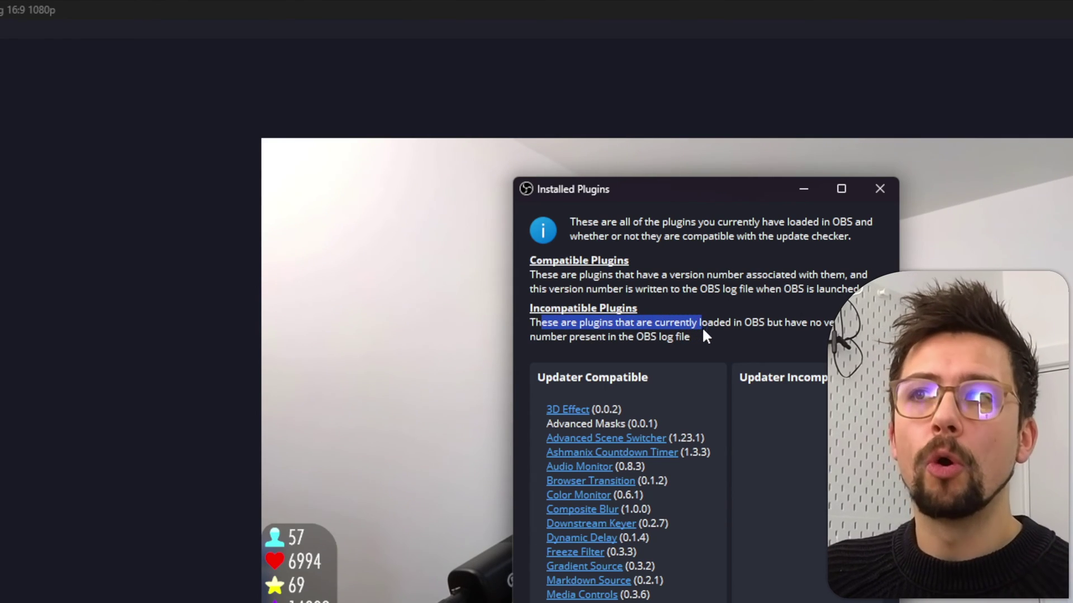
pyautogui.moveTo(703, 328); pyautogui.dragTo(779, 328)
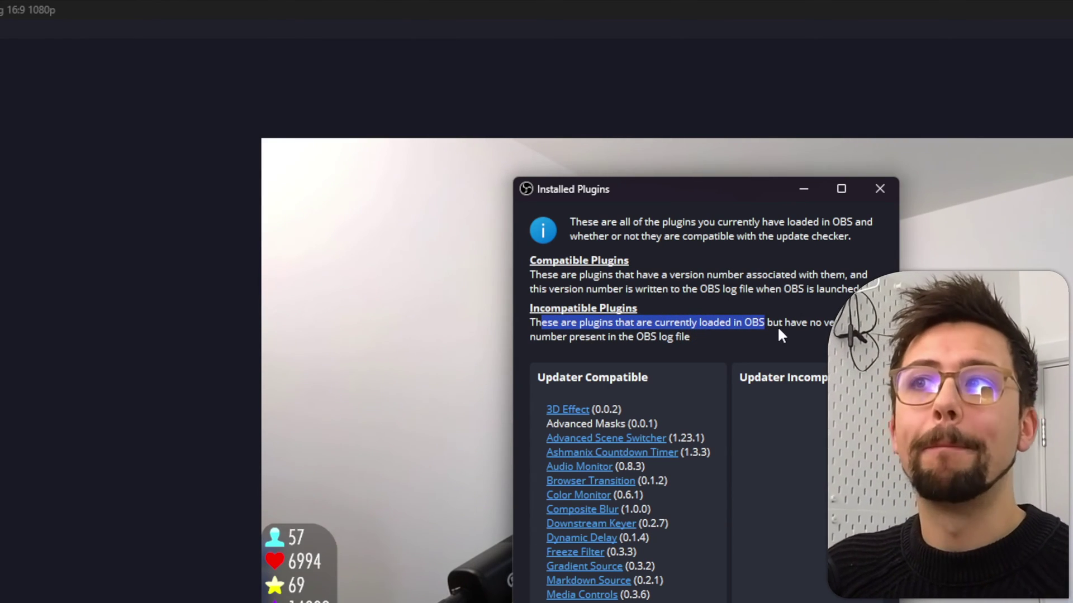
pyautogui.click(793, 329)
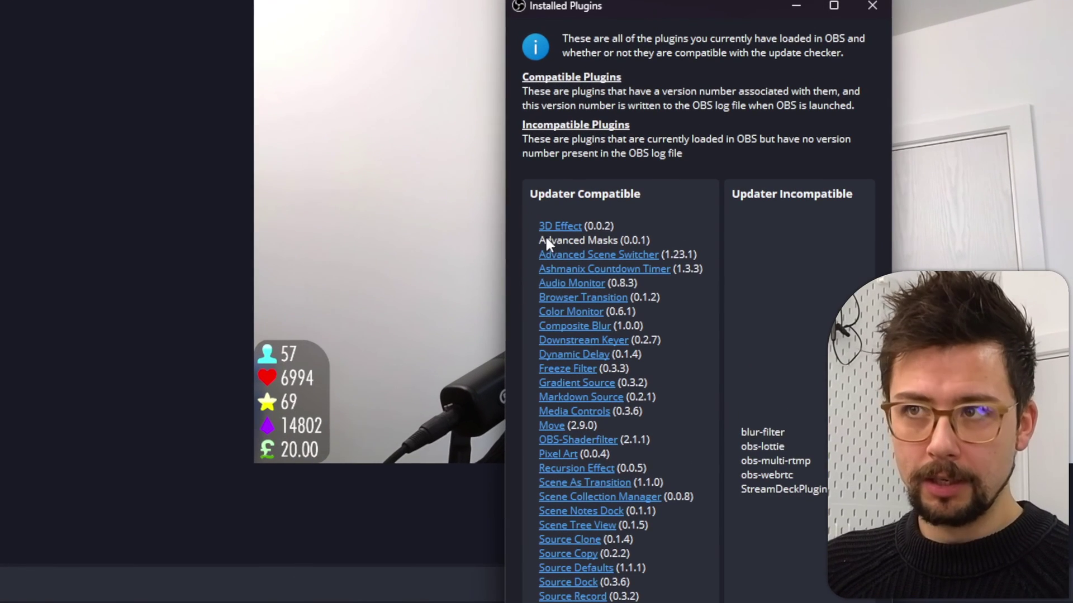
pyautogui.moveTo(455, 212); pyautogui.dragTo(470, 214)
pyautogui.moveTo(575, 245); pyautogui.dragTo(621, 246)
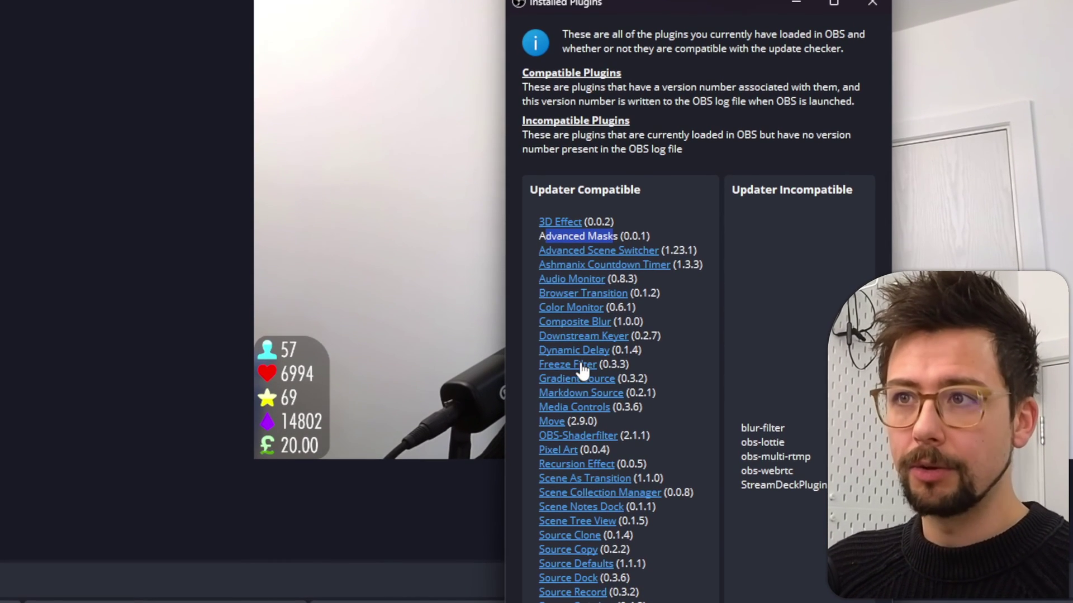
# Step: Open the Freeze Filter 0.3.3 forum page from the Installed Plugins list
pyautogui.click(581, 368)
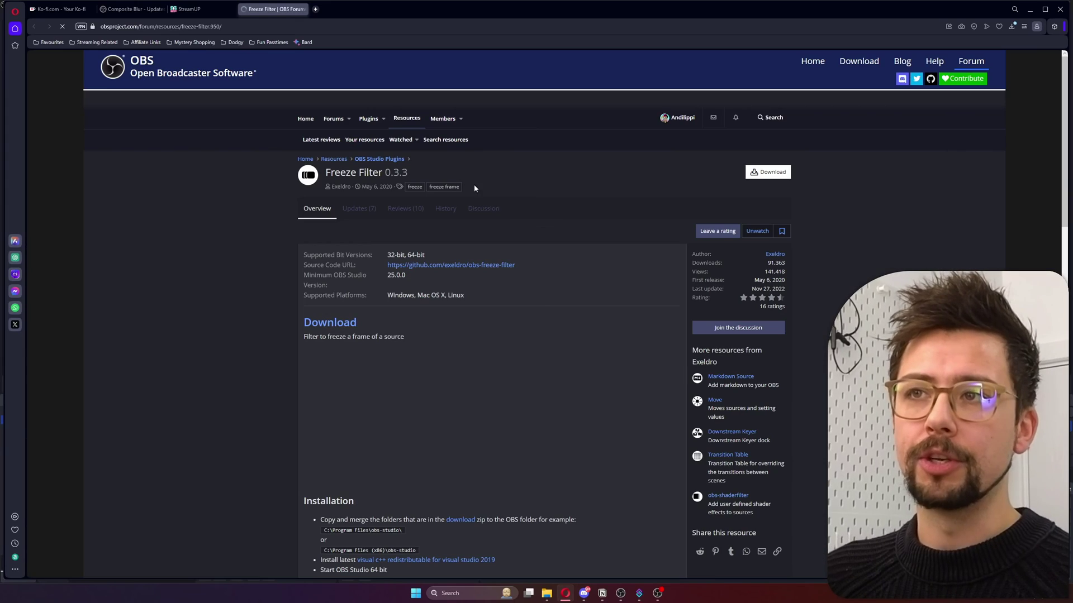